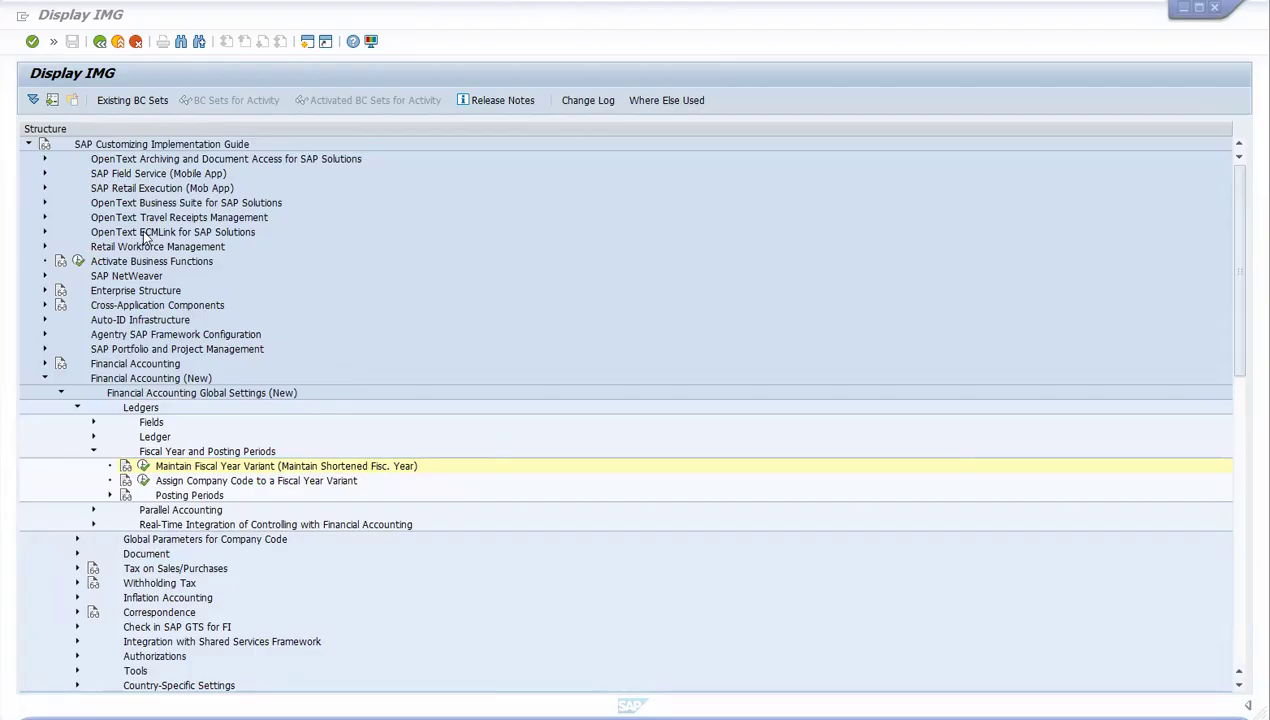
# Step: Display the keys of the implementation guide entries as additional information beside the structure
pyautogui.click(36, 45)
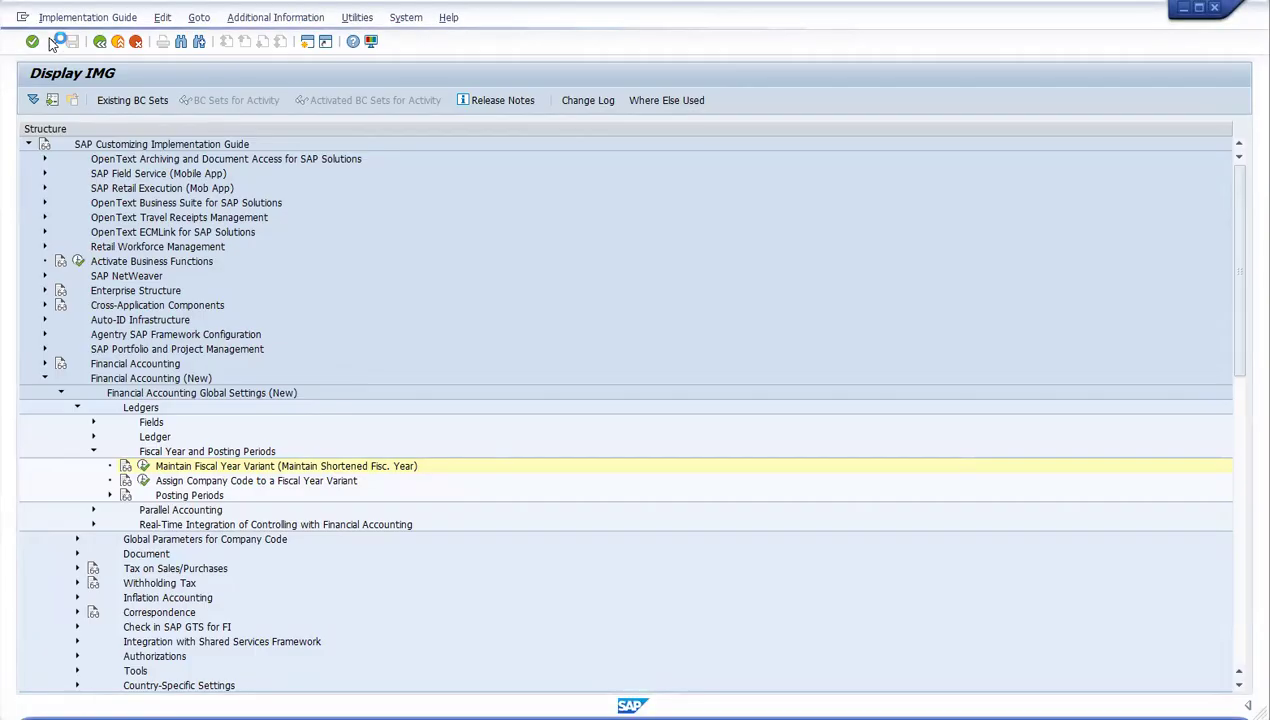
pyautogui.click(252, 27)
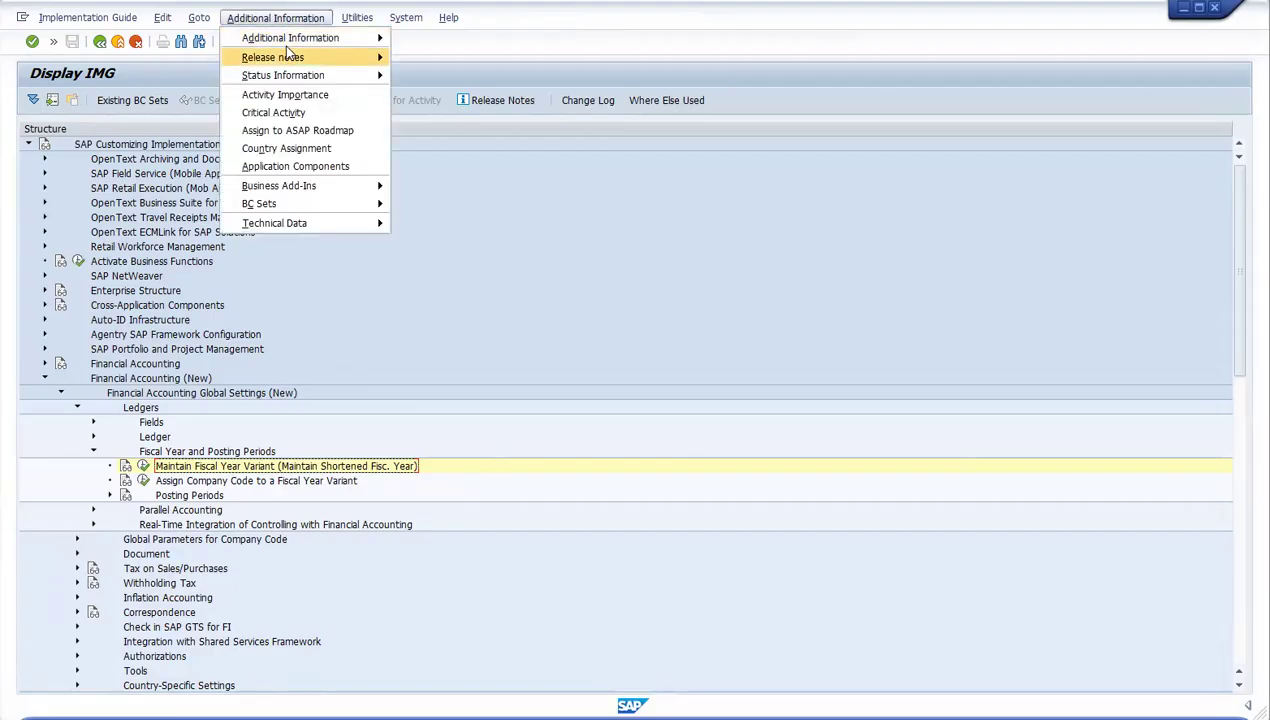
pyautogui.moveTo(288, 38)
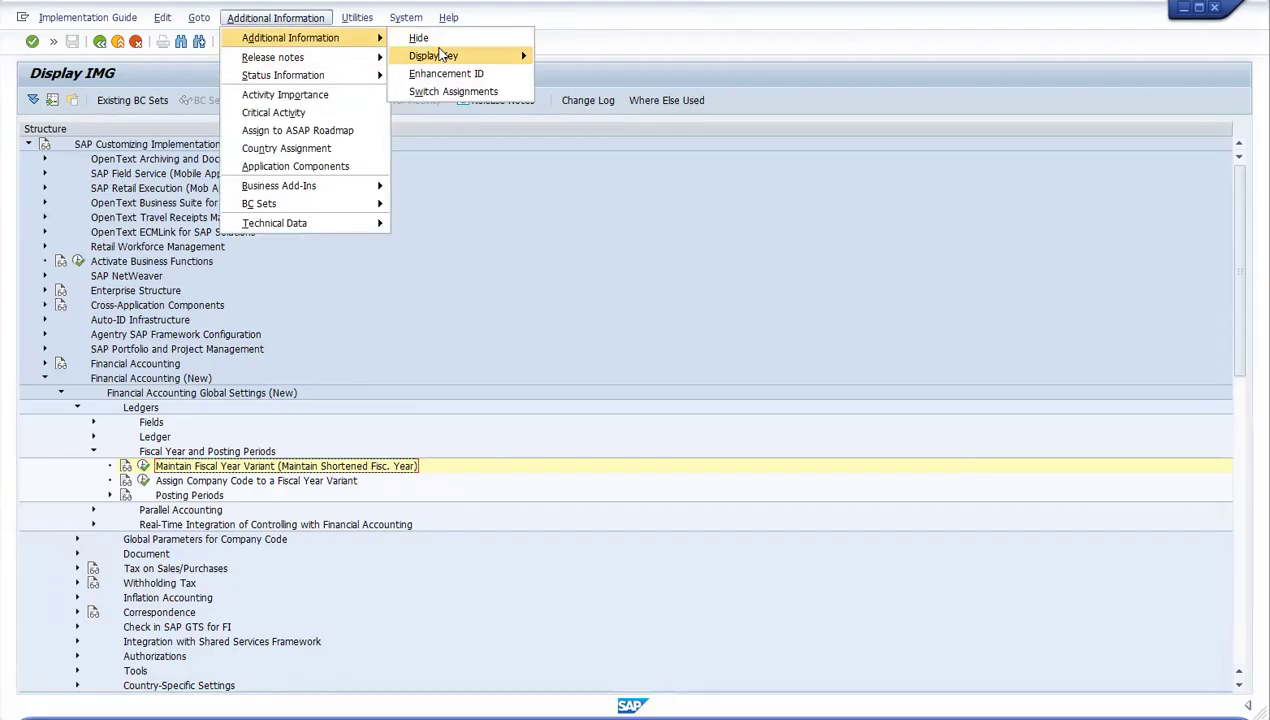
pyautogui.moveTo(440, 55)
pyautogui.click(565, 56)
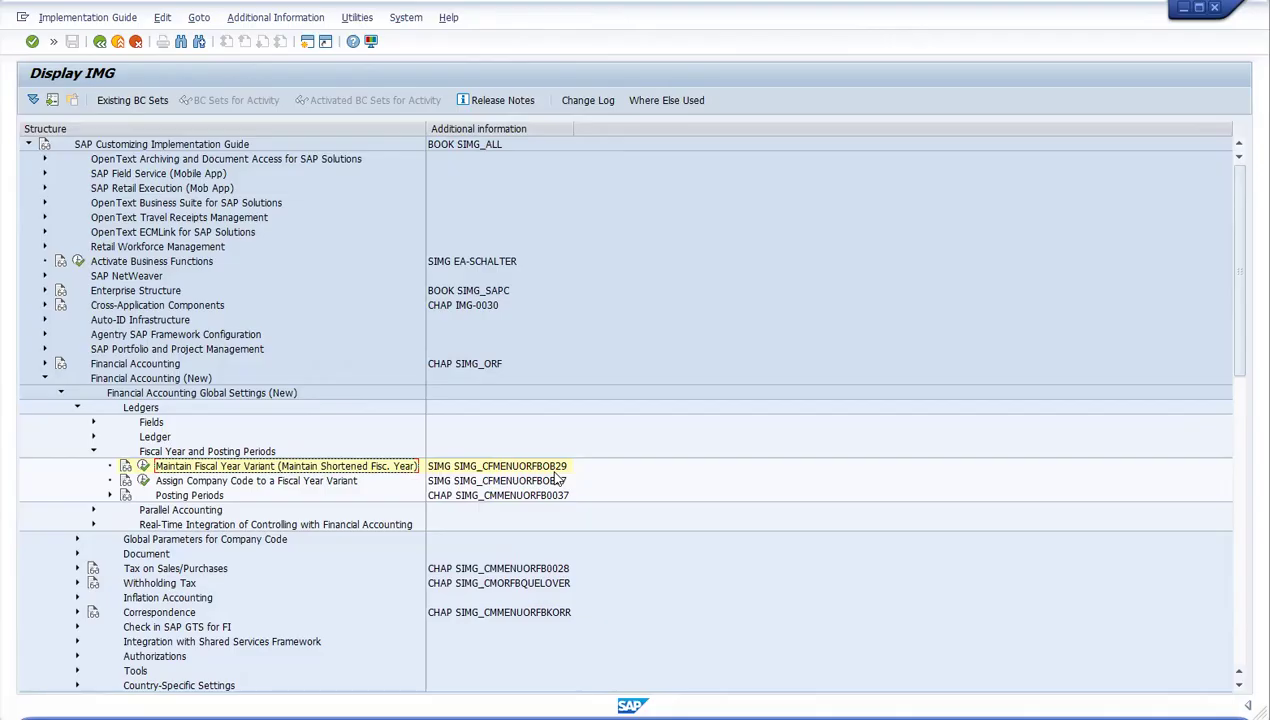
# Step: Open the Maintain Fiscal Year Variant activity and try to display the periods of calendar-year variant K3
pyautogui.click(145, 468)
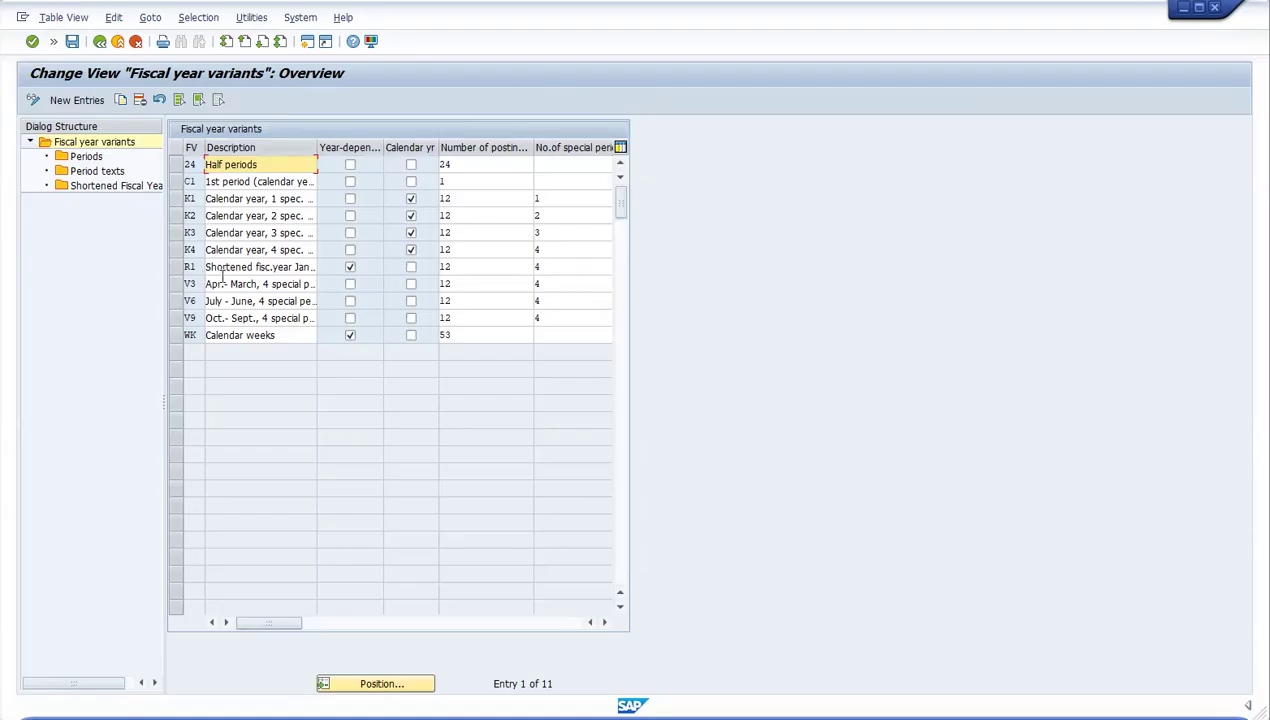
pyautogui.click(181, 236)
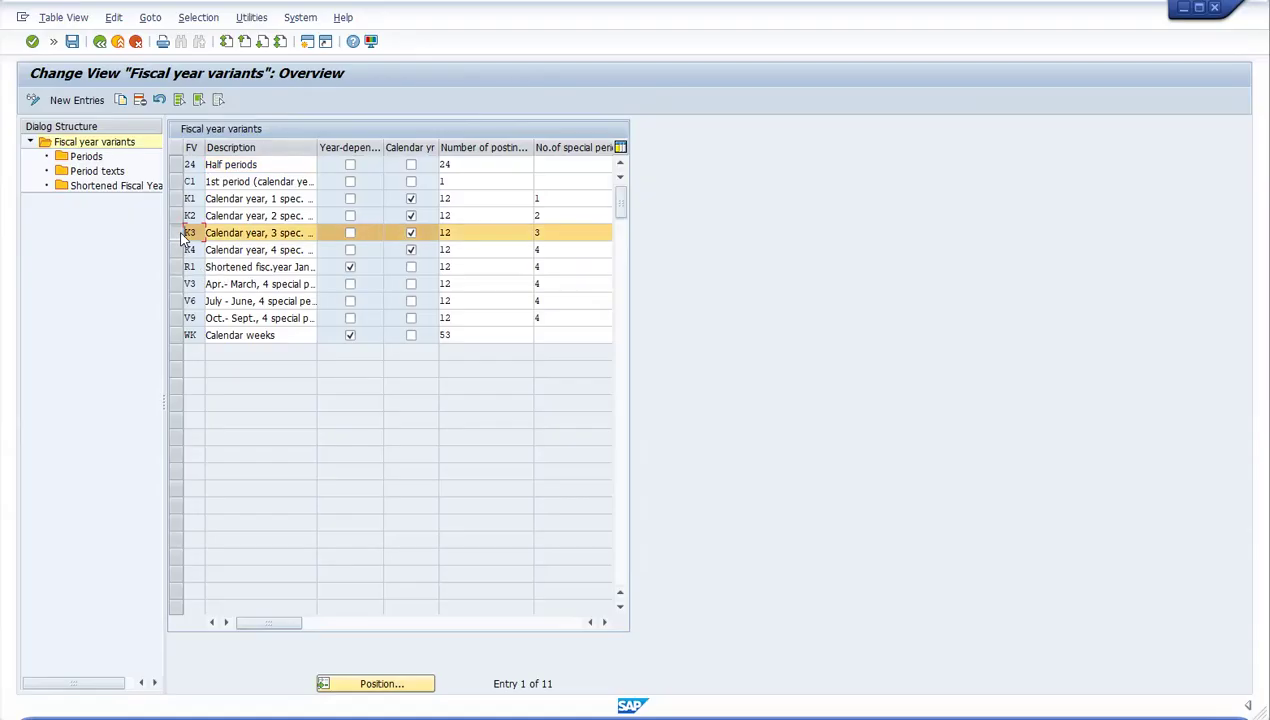
pyautogui.click(82, 159)
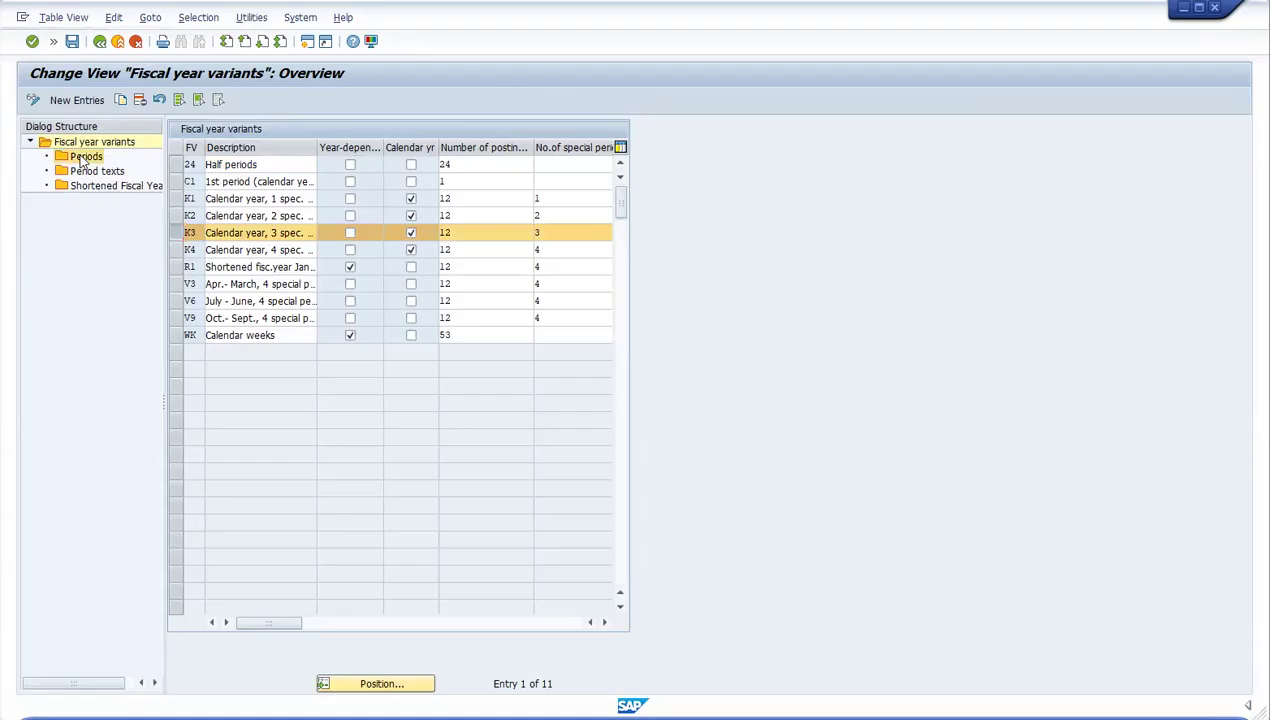
pyautogui.doubleClick(82, 159)
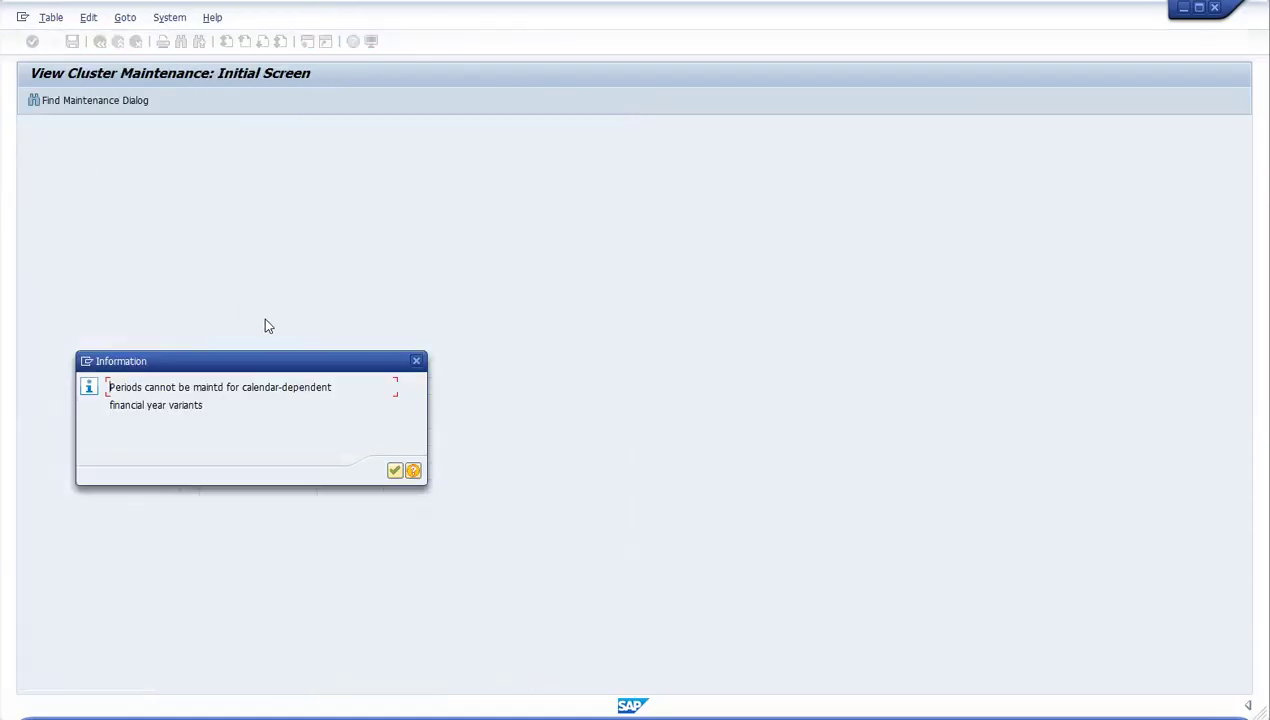
pyautogui.press('Return')
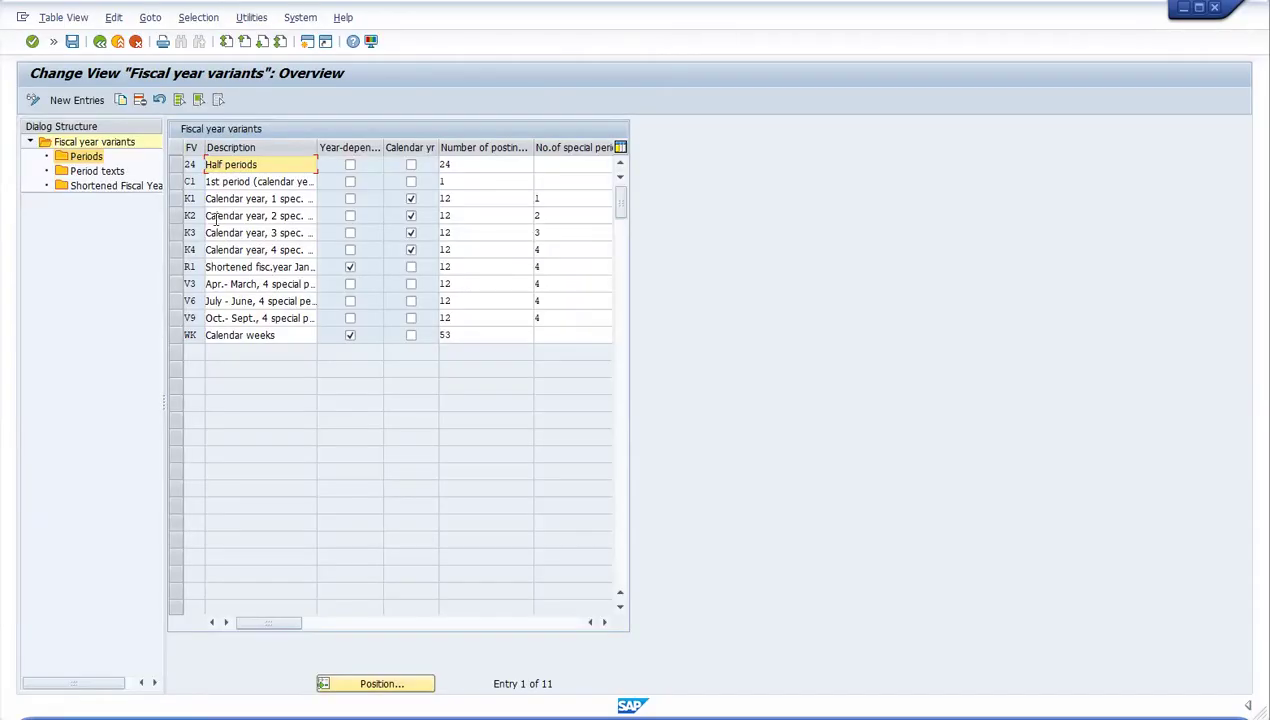
# Step: Try to display the periods of fiscal year variant K4, and return to the list of variants
pyautogui.click(180, 252)
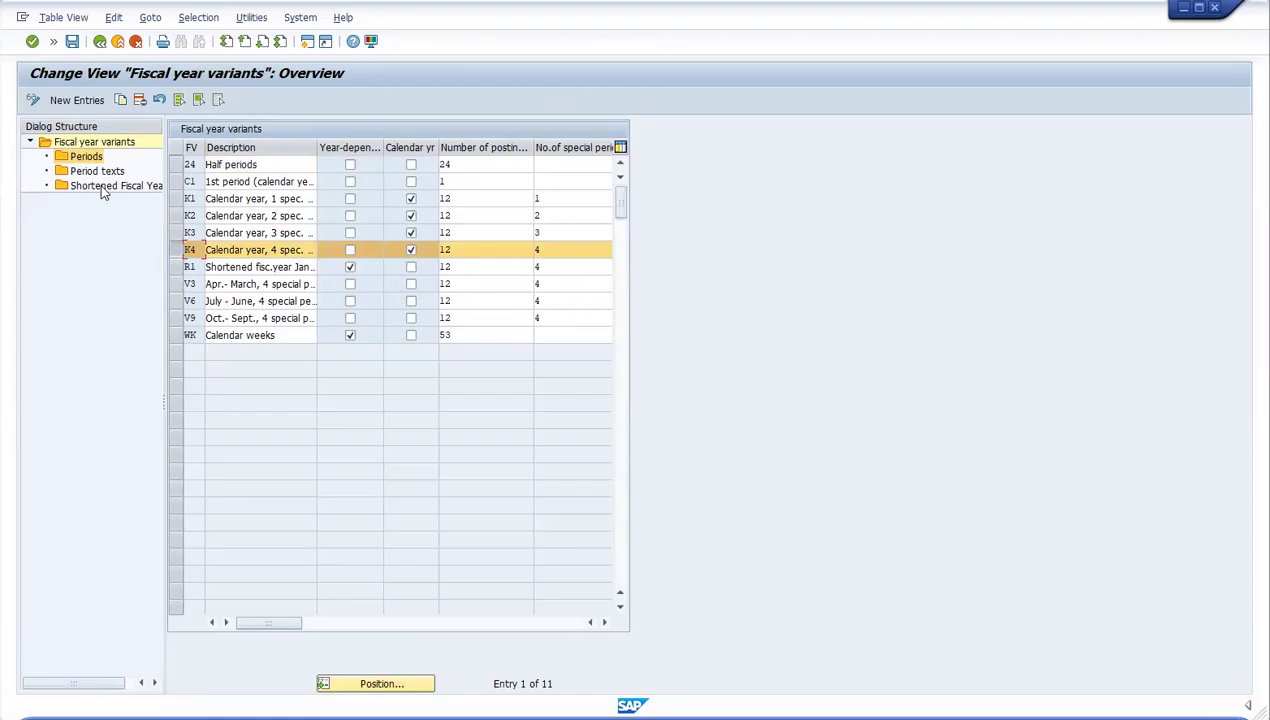
pyautogui.doubleClick(80, 158)
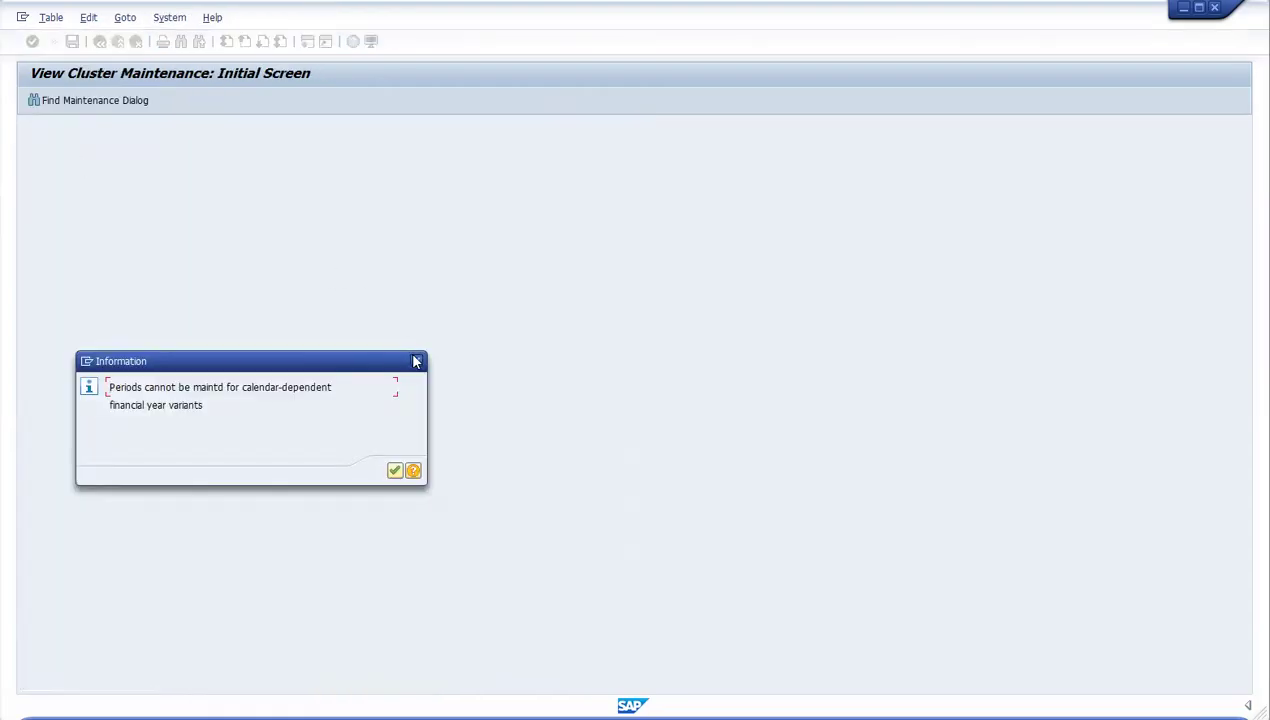
pyautogui.click(416, 361)
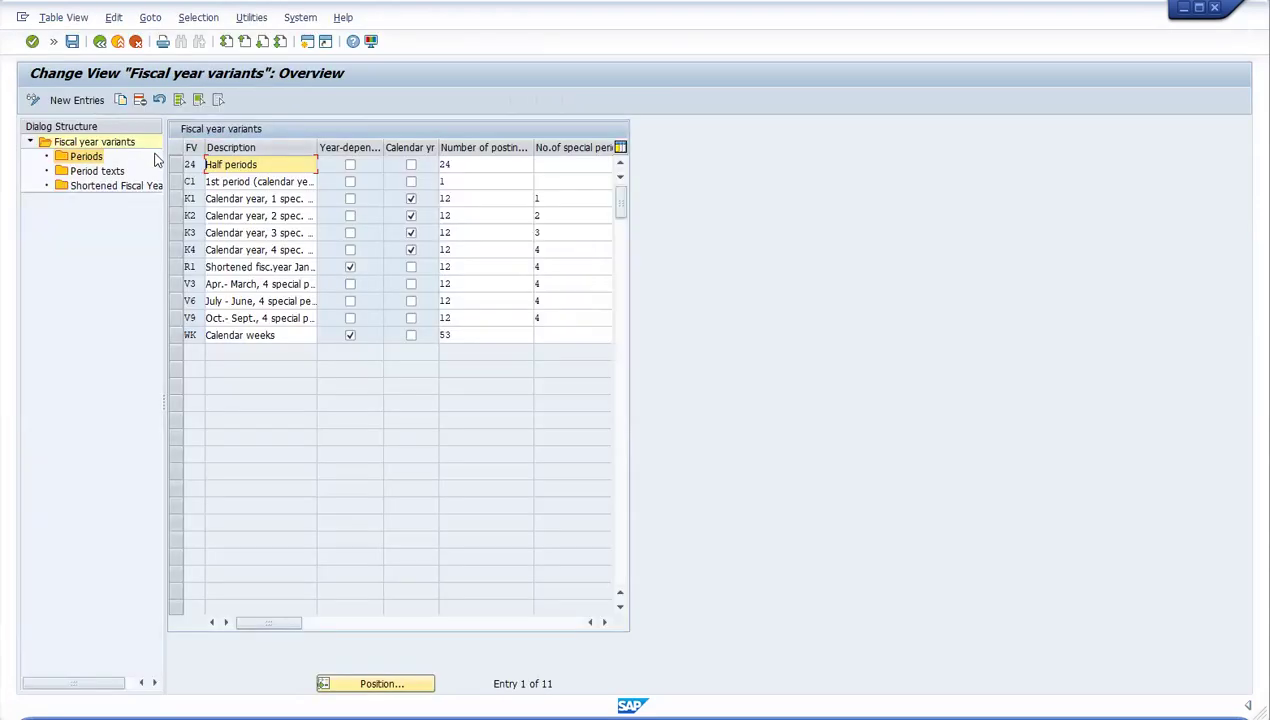
pyautogui.click(82, 143)
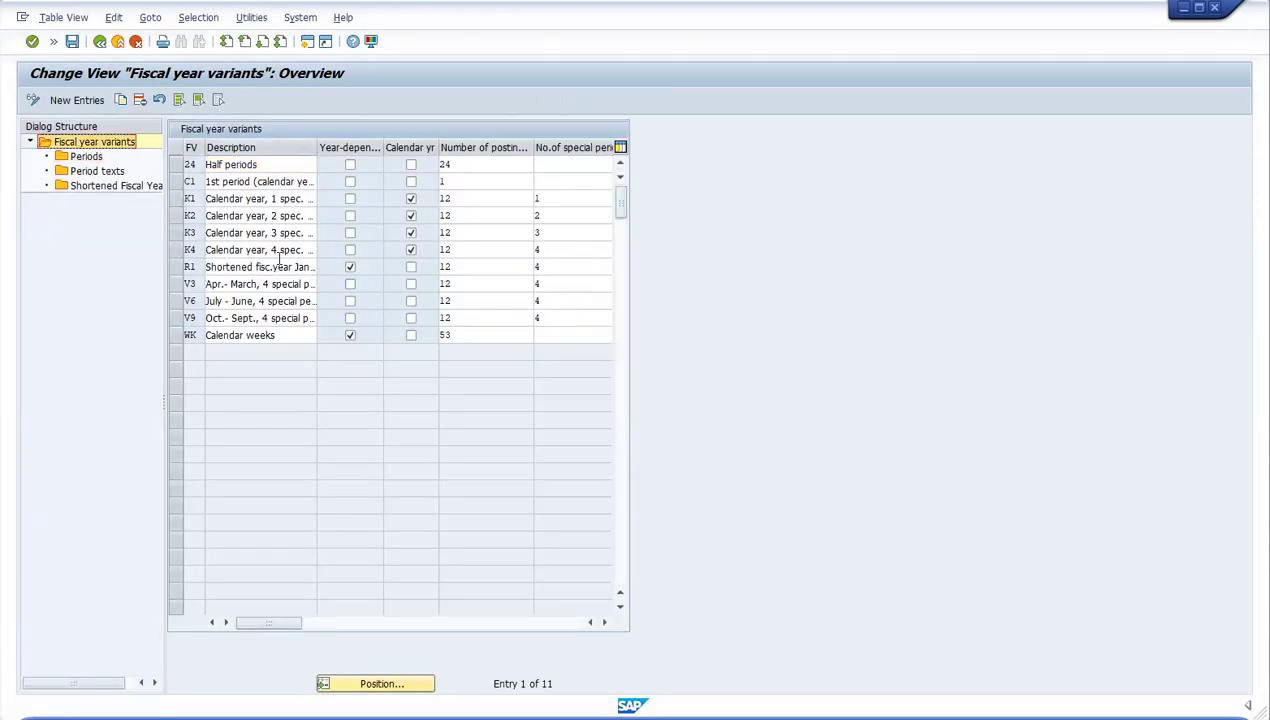
# Step: Display the periods of fiscal year variant V3 and examine how months 4 to 6 map to posting periods
pyautogui.click(176, 286)
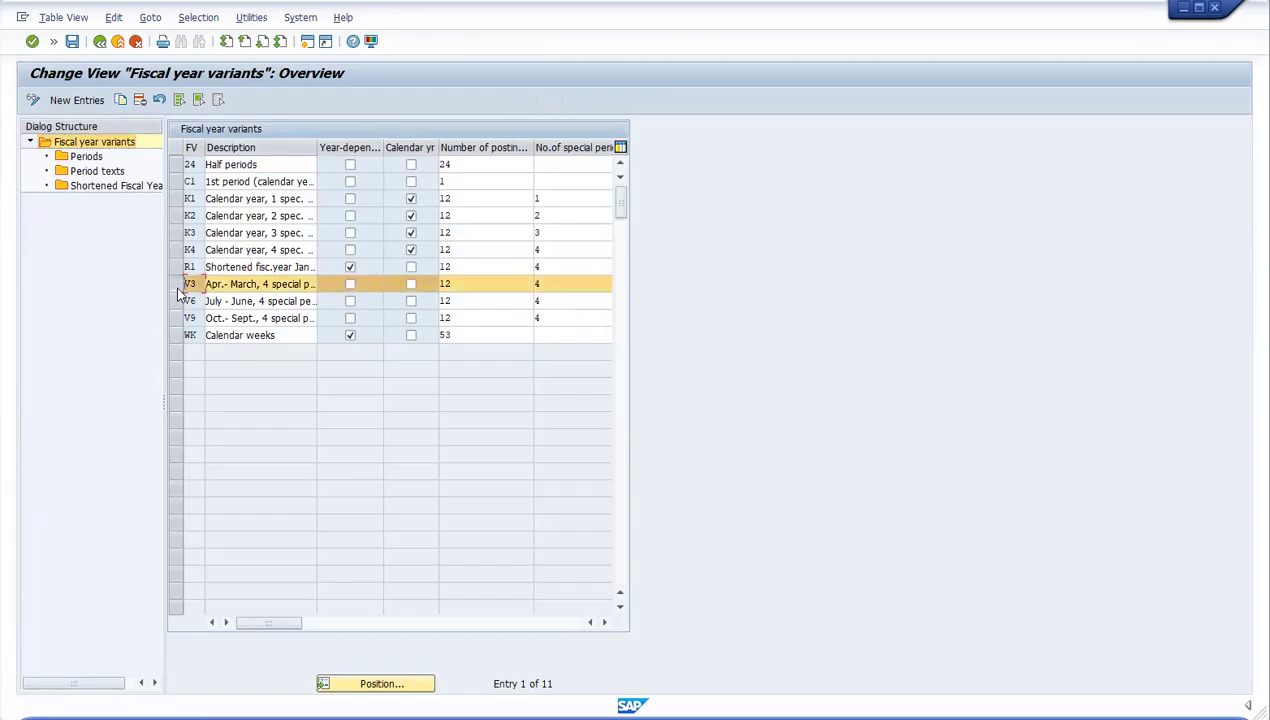
pyautogui.doubleClick(74, 157)
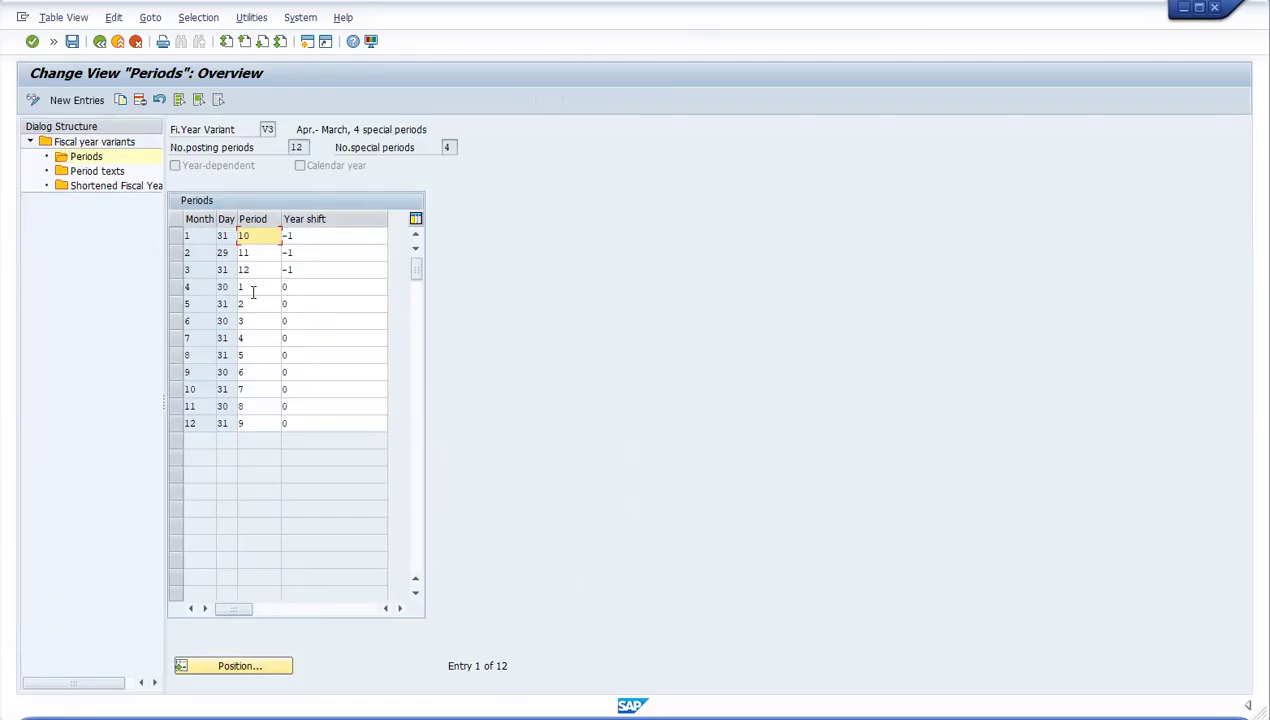
pyautogui.click(204, 287)
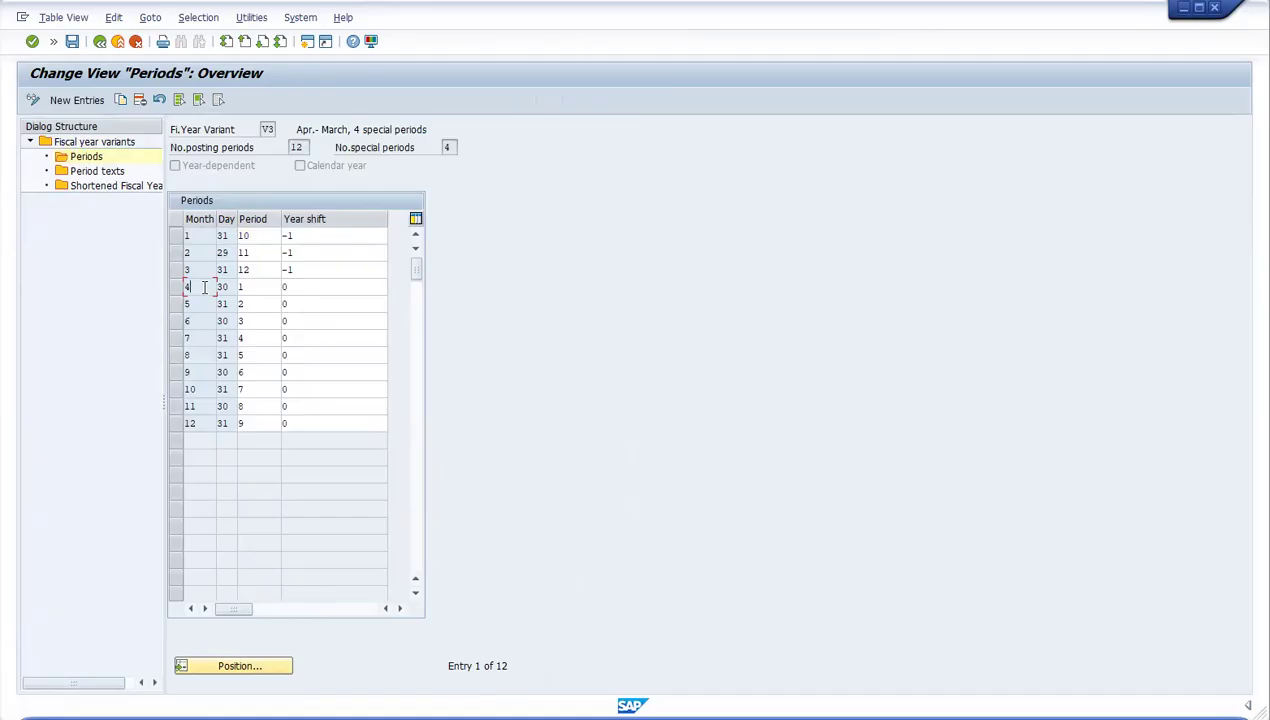
pyautogui.click(228, 290)
pyautogui.click(258, 304)
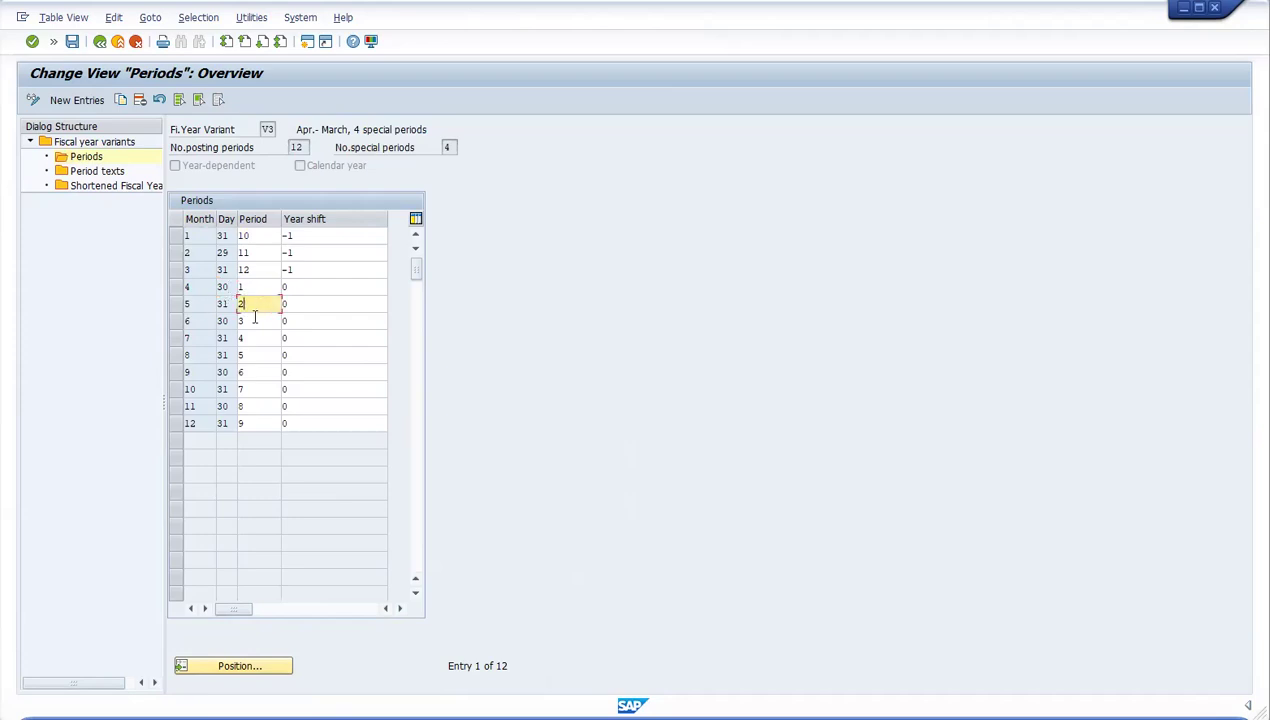
pyautogui.click(254, 319)
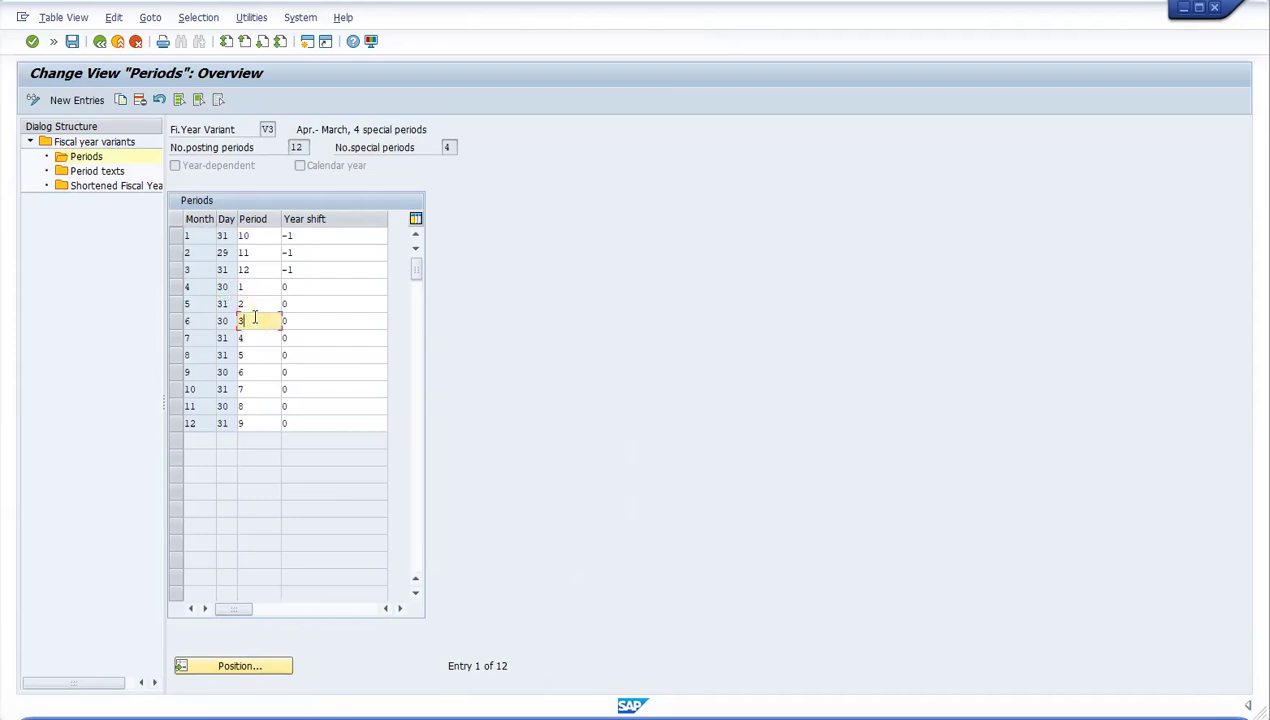
pyautogui.click(198, 320)
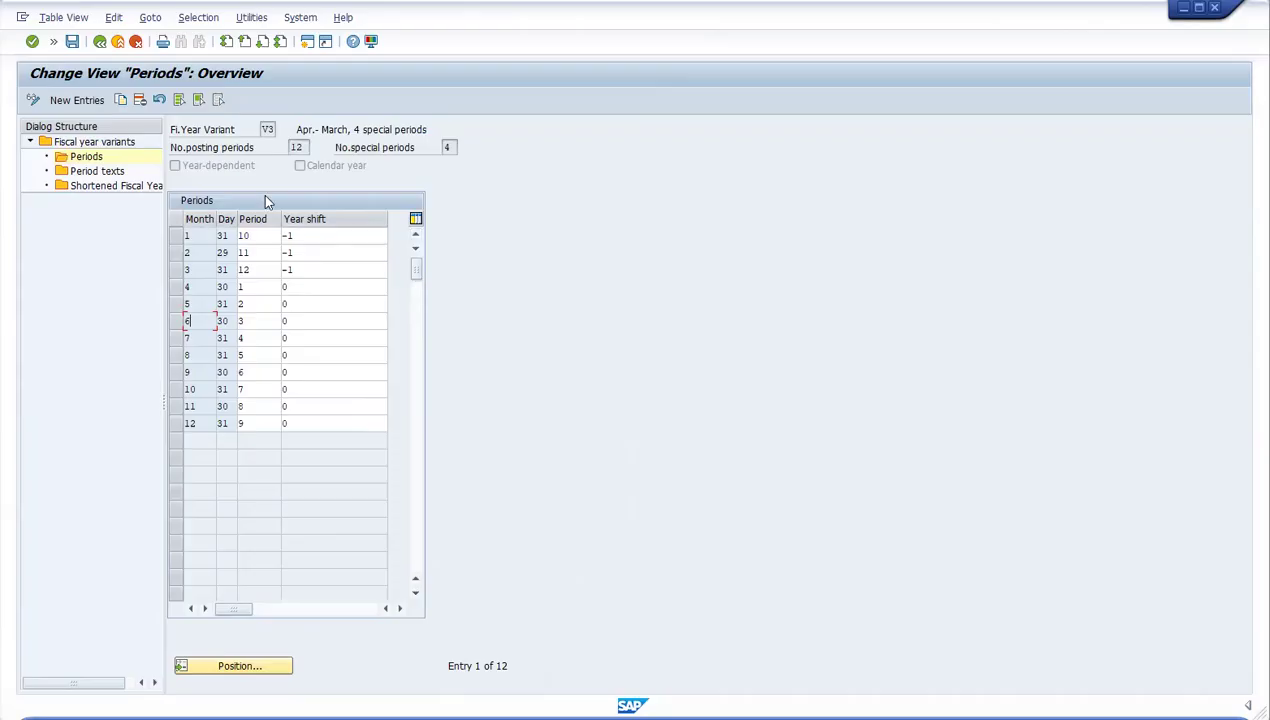
# Step: Return to the fiscal year variants overview and try again to display the periods of variant K4
pyautogui.doubleClick(60, 142)
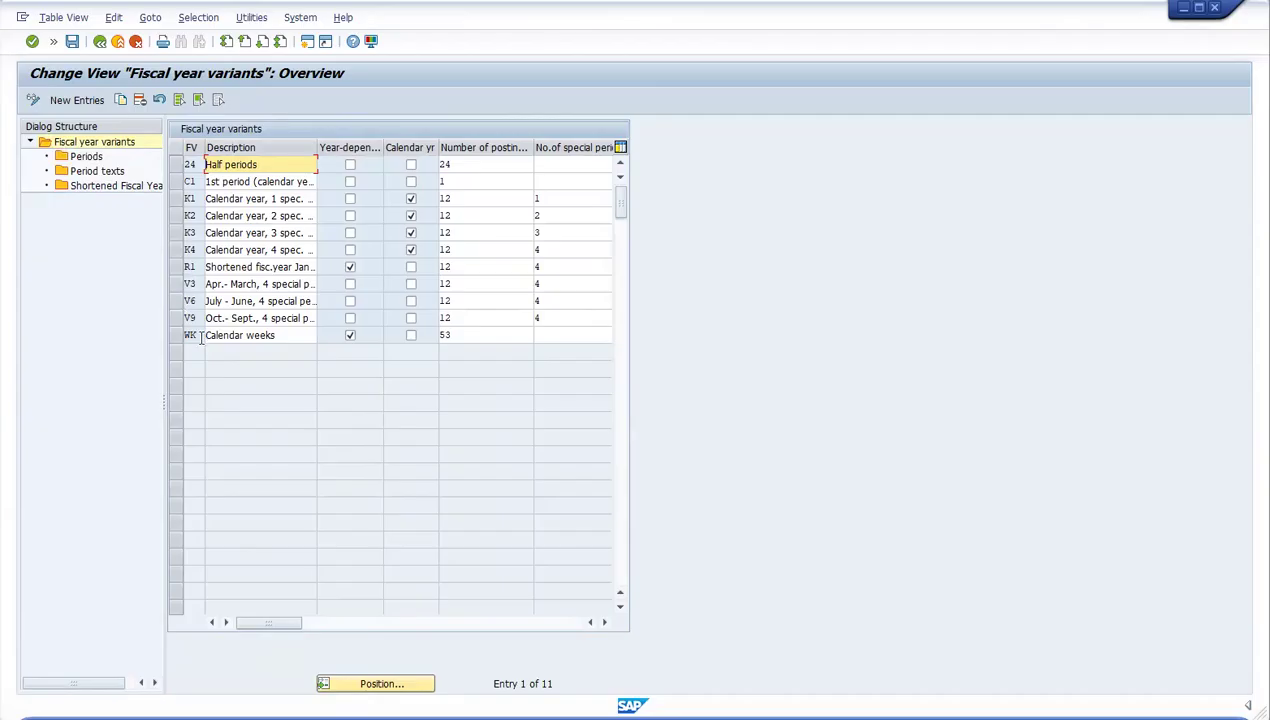
pyautogui.click(183, 255)
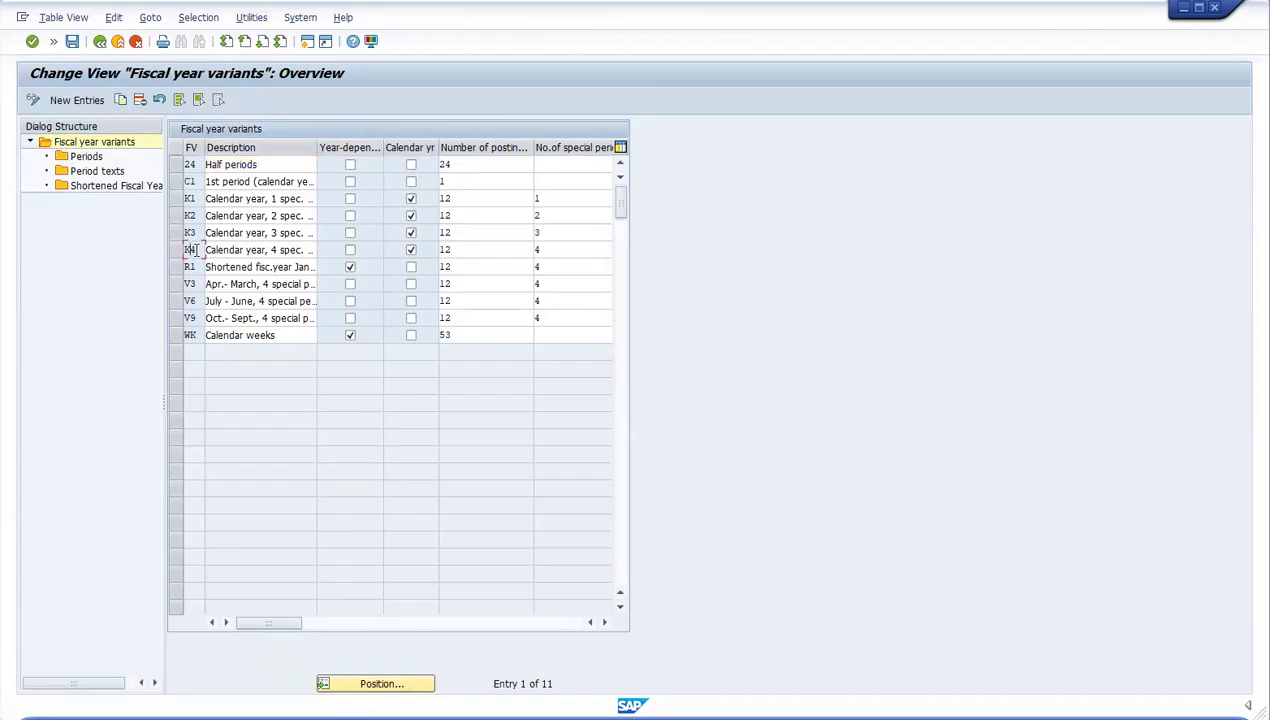
pyautogui.click(177, 250)
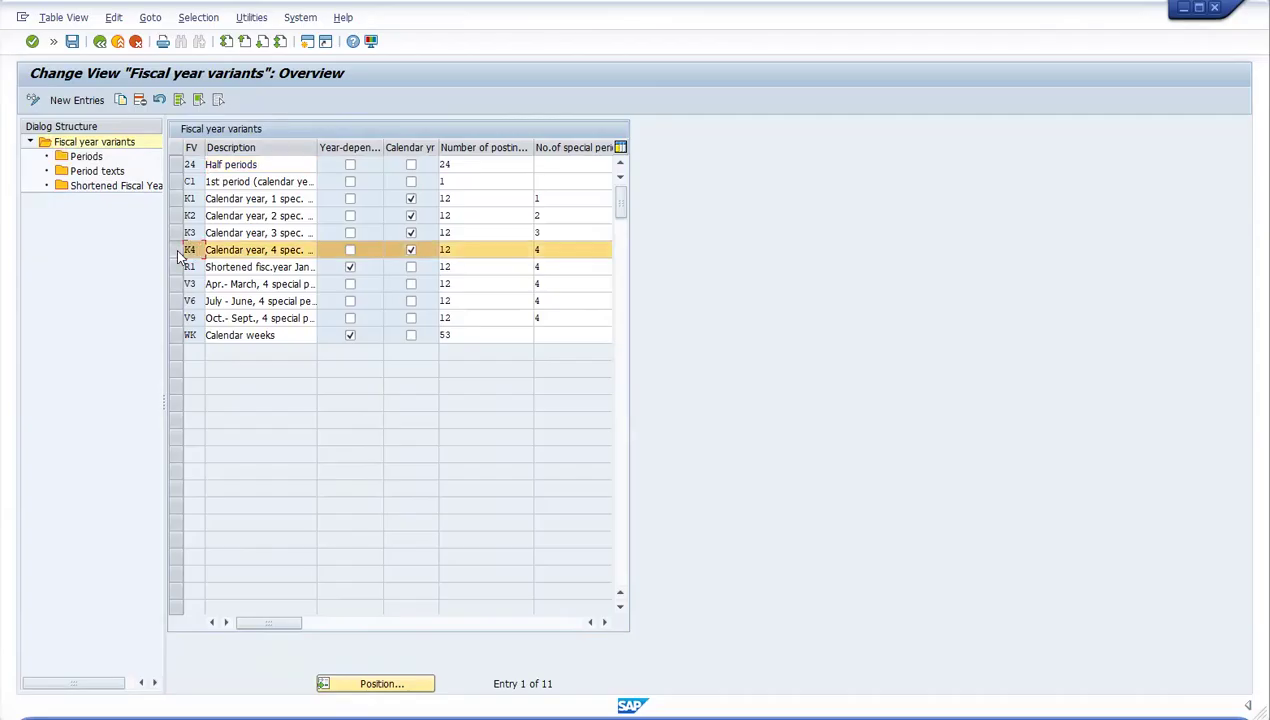
pyautogui.doubleClick(84, 157)
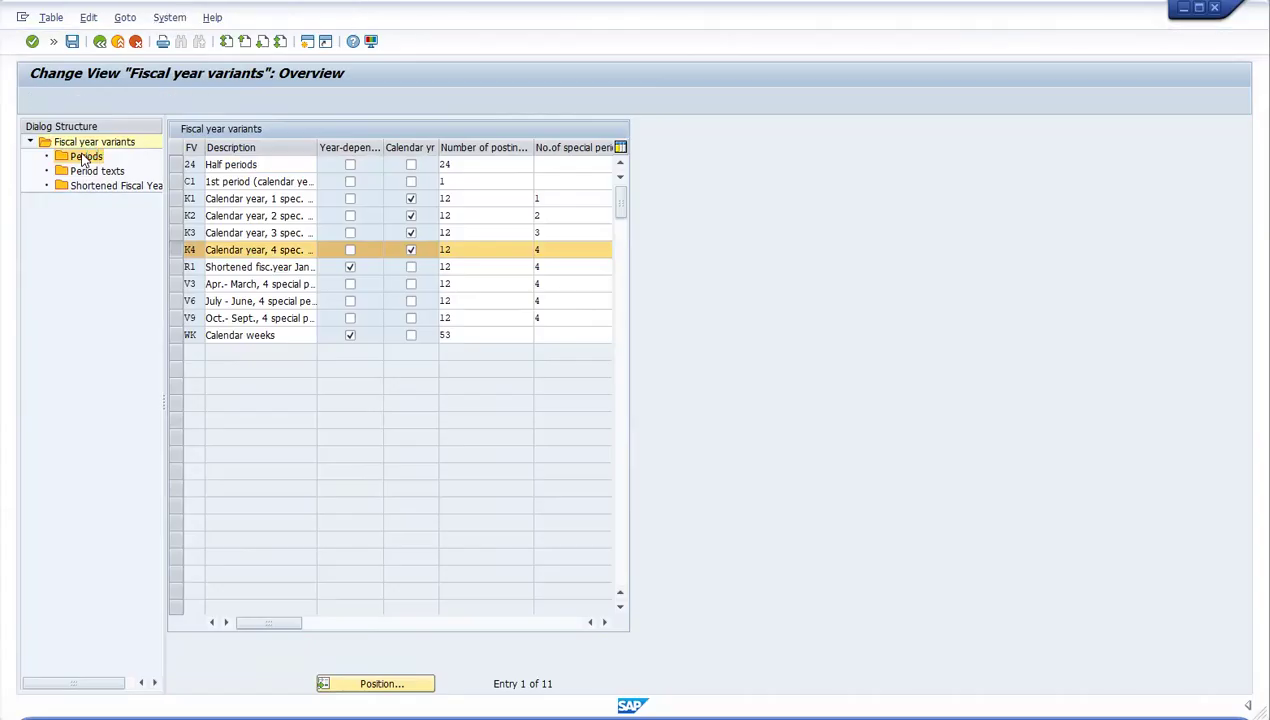
pyautogui.click(417, 362)
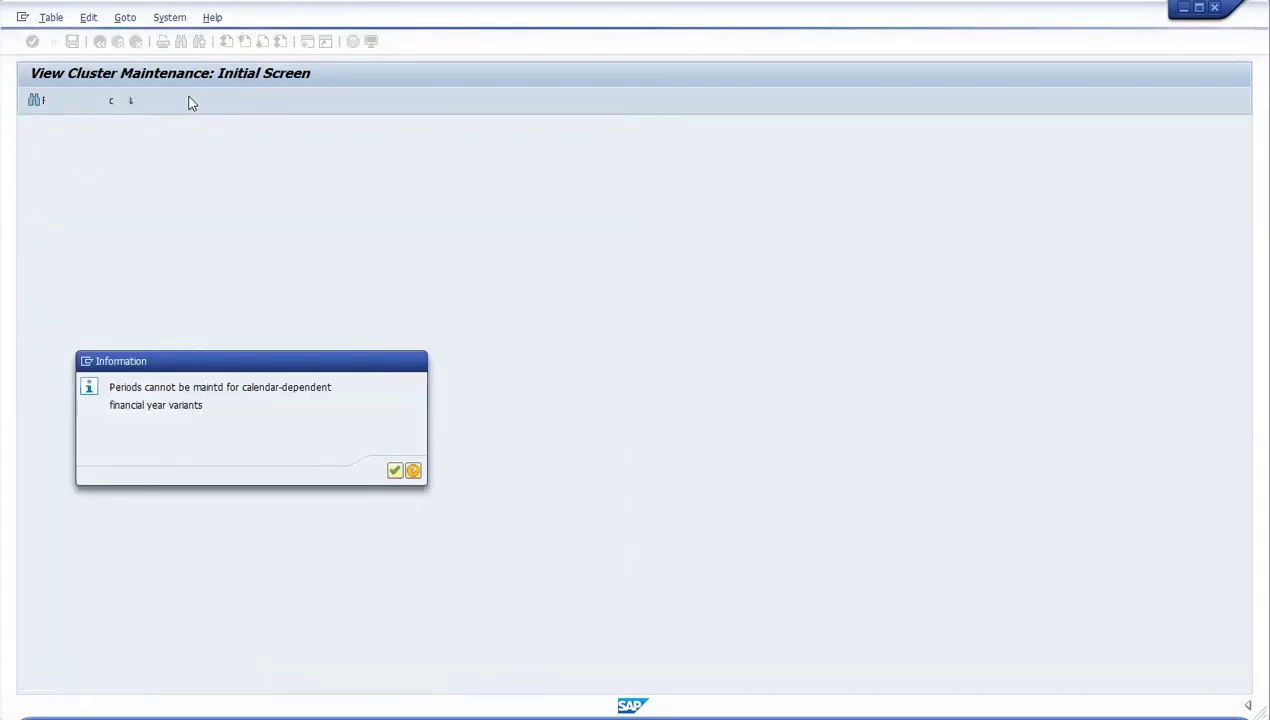
pyautogui.press('Return')
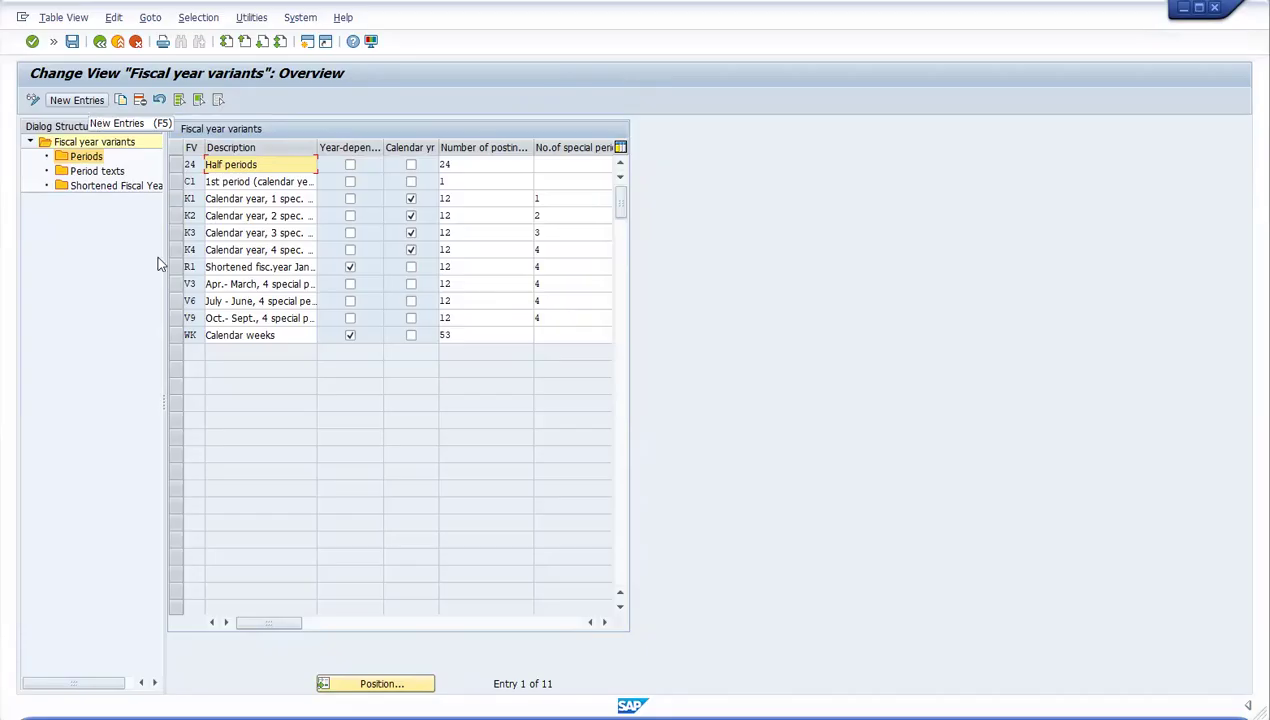
# Step: Display the periods of the July - June fiscal year variant V6 to review its month-to-period mapping and year shifts
pyautogui.click(180, 303)
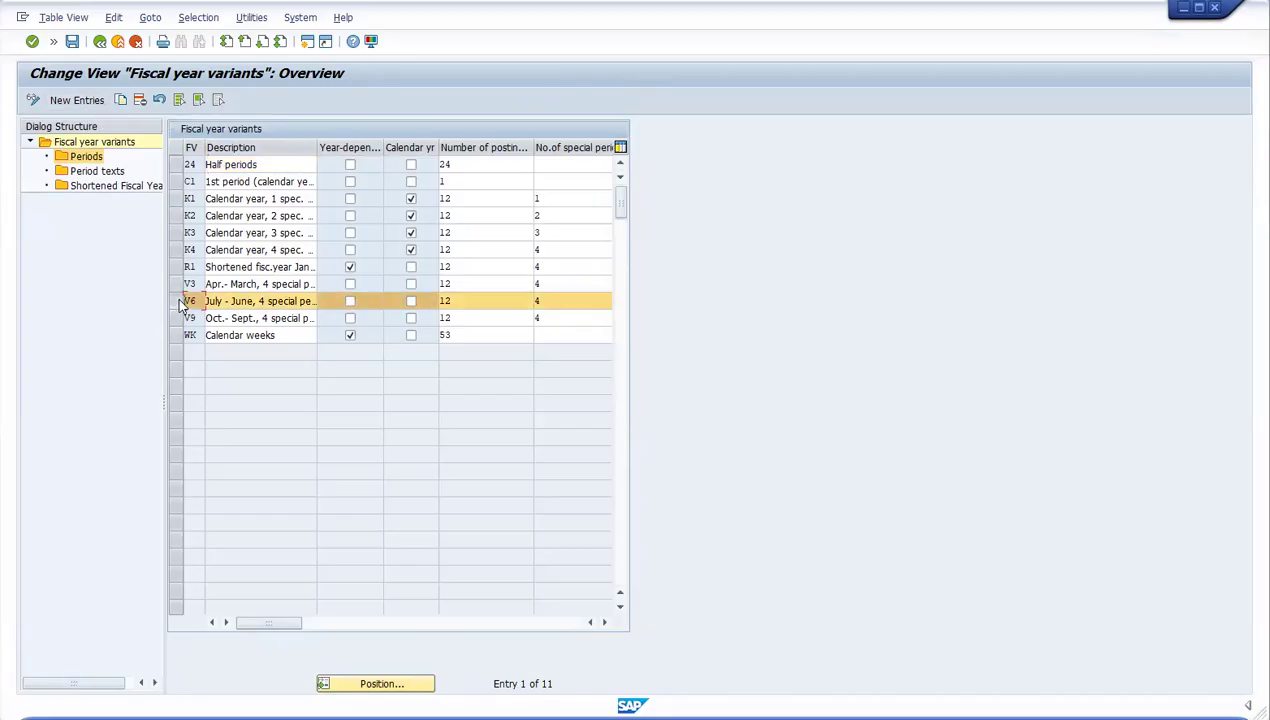
pyautogui.doubleClick(66, 156)
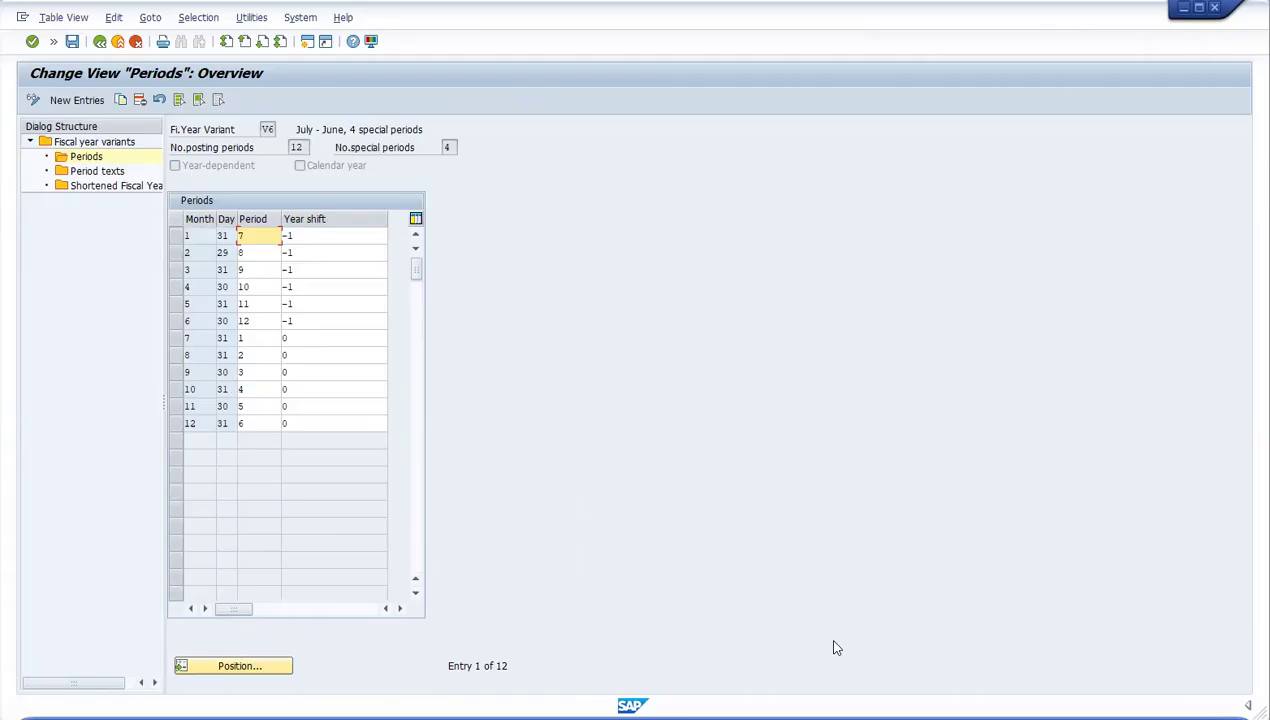
pyautogui.hotkey('alt', 'Tab')
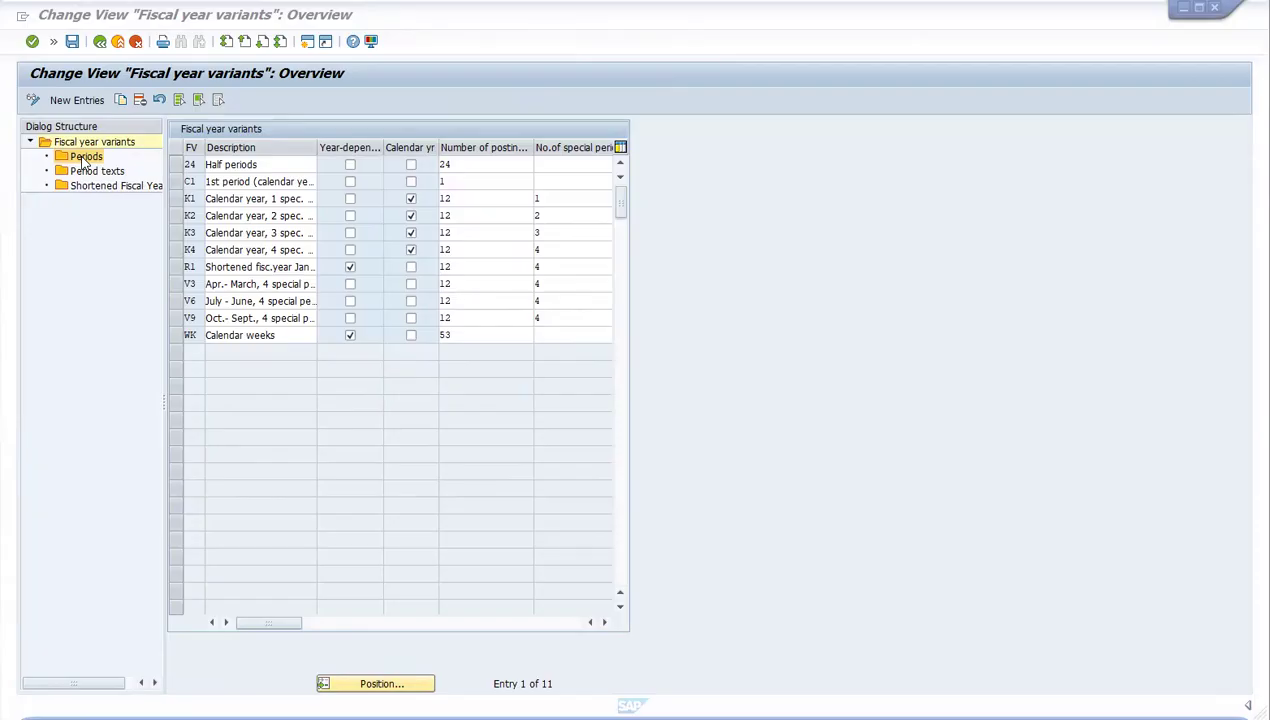
# Step: Open the activity that assigns company codes to a fiscal year variant and position the list at company code SA08
pyautogui.click(108, 45)
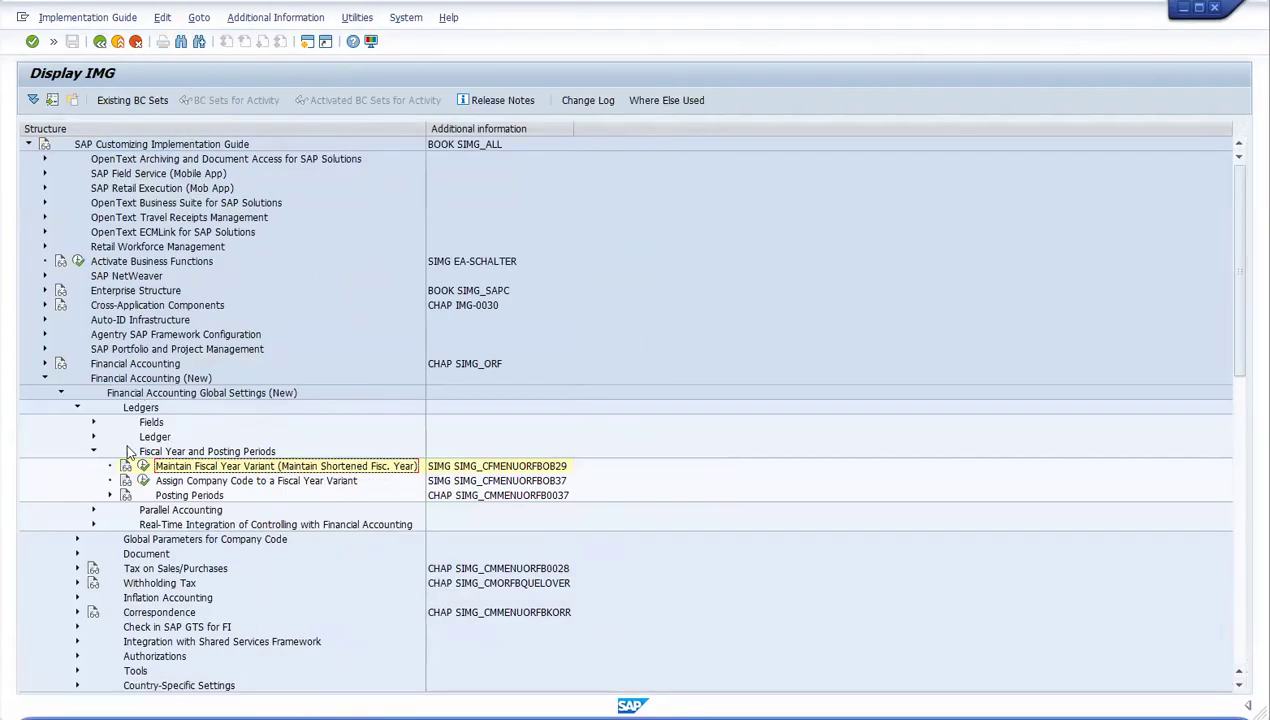
pyautogui.click(143, 481)
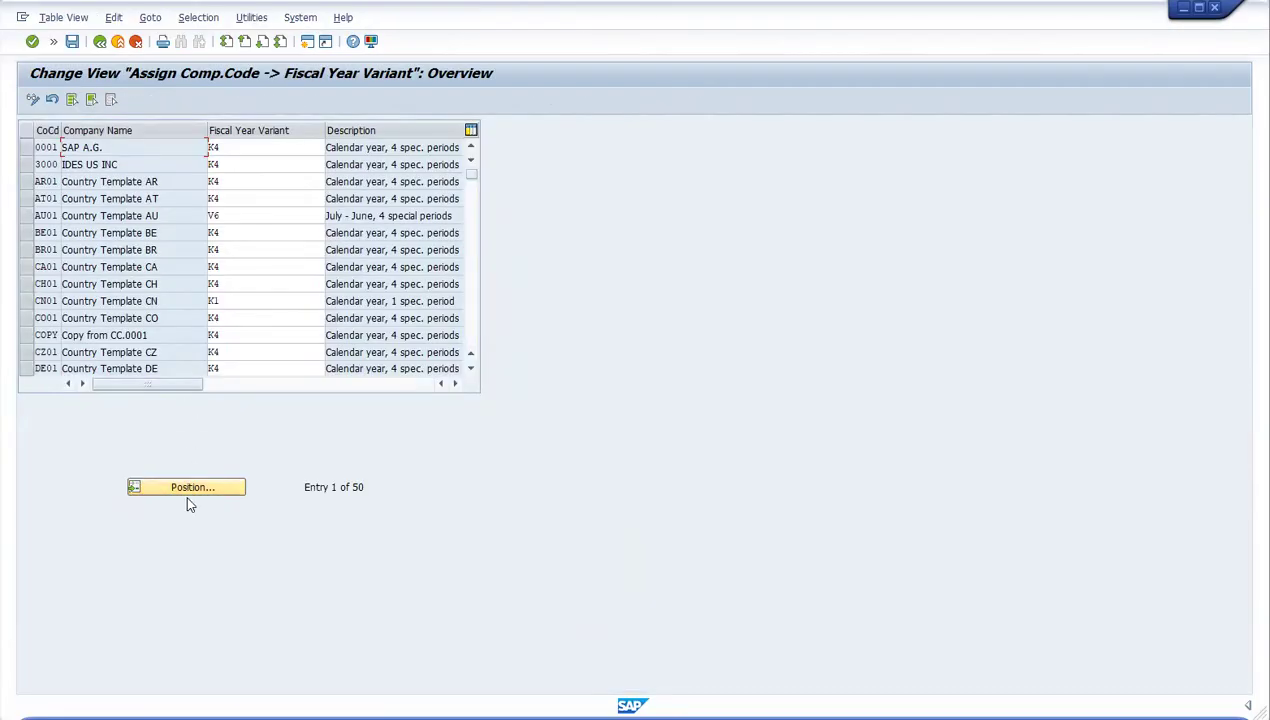
pyautogui.click(190, 494)
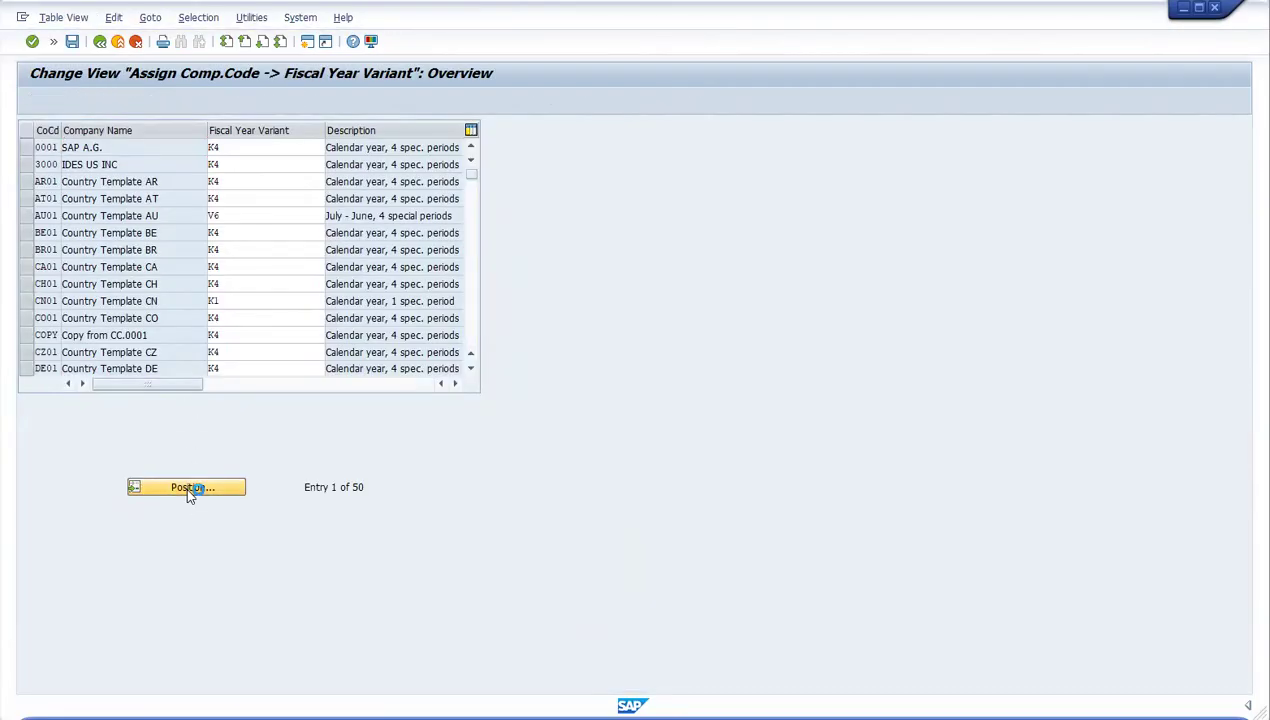
pyautogui.write('SA')
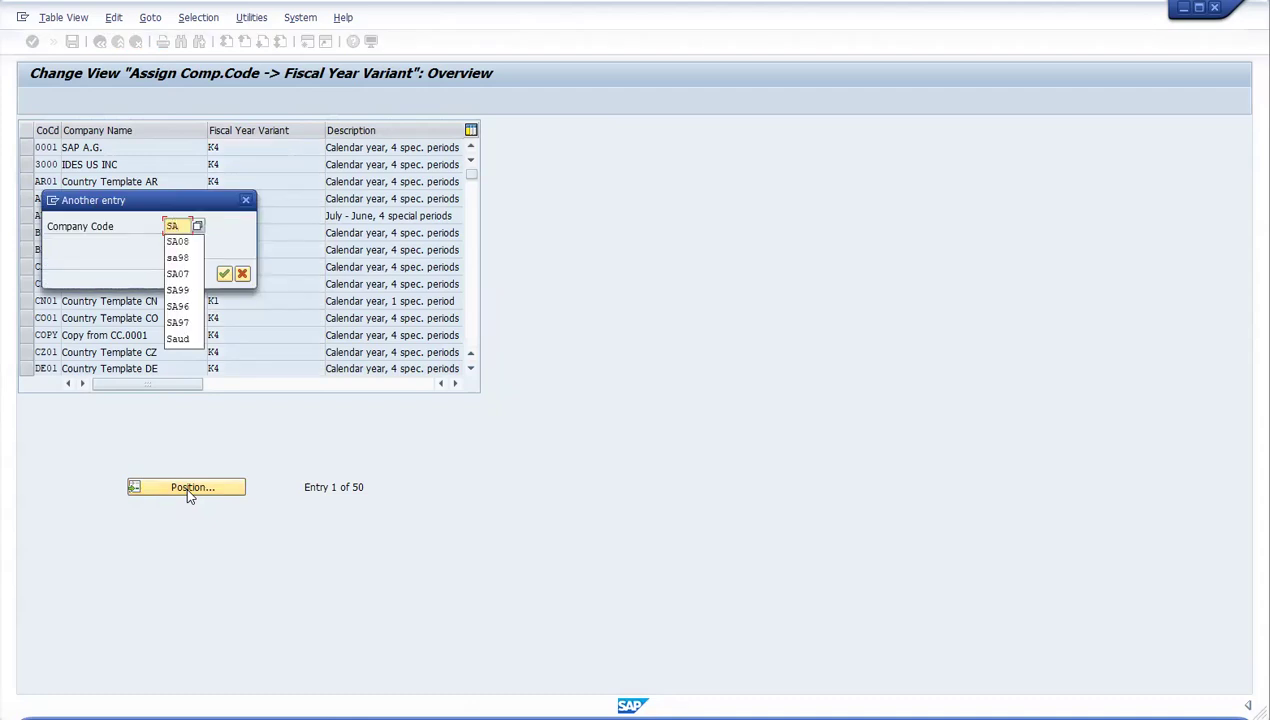
pyautogui.write('0')
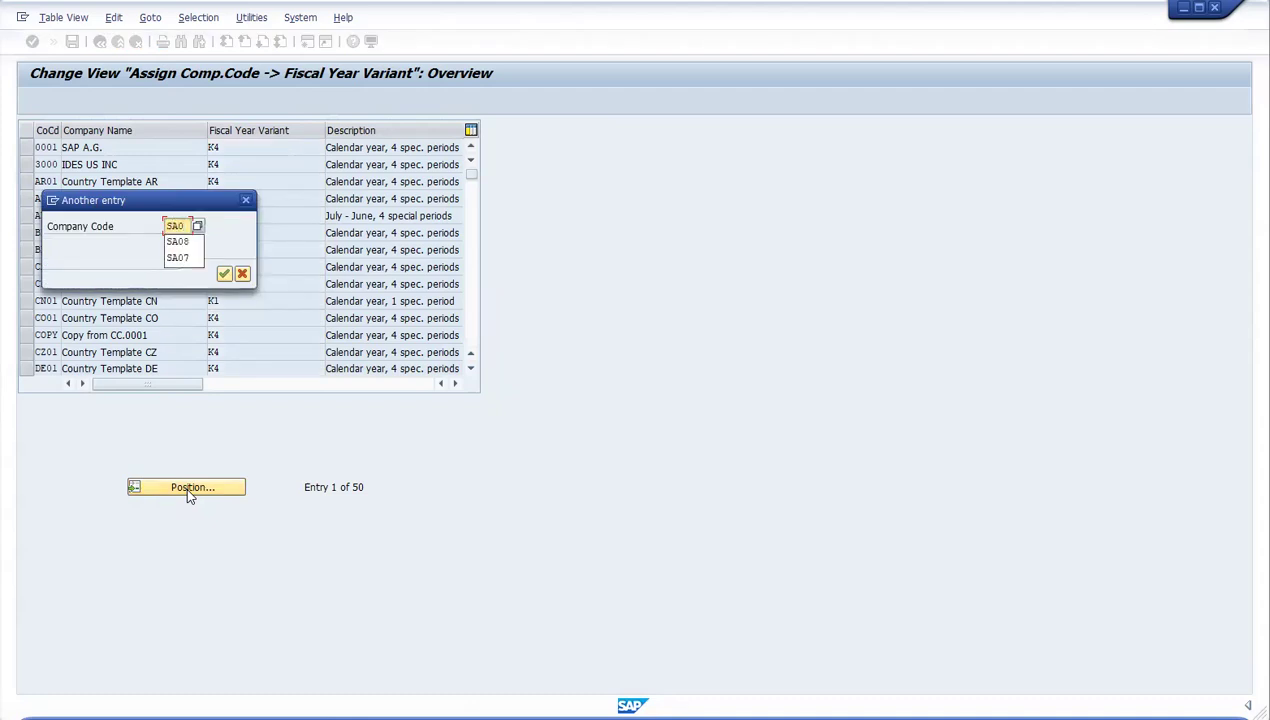
pyautogui.write('8')
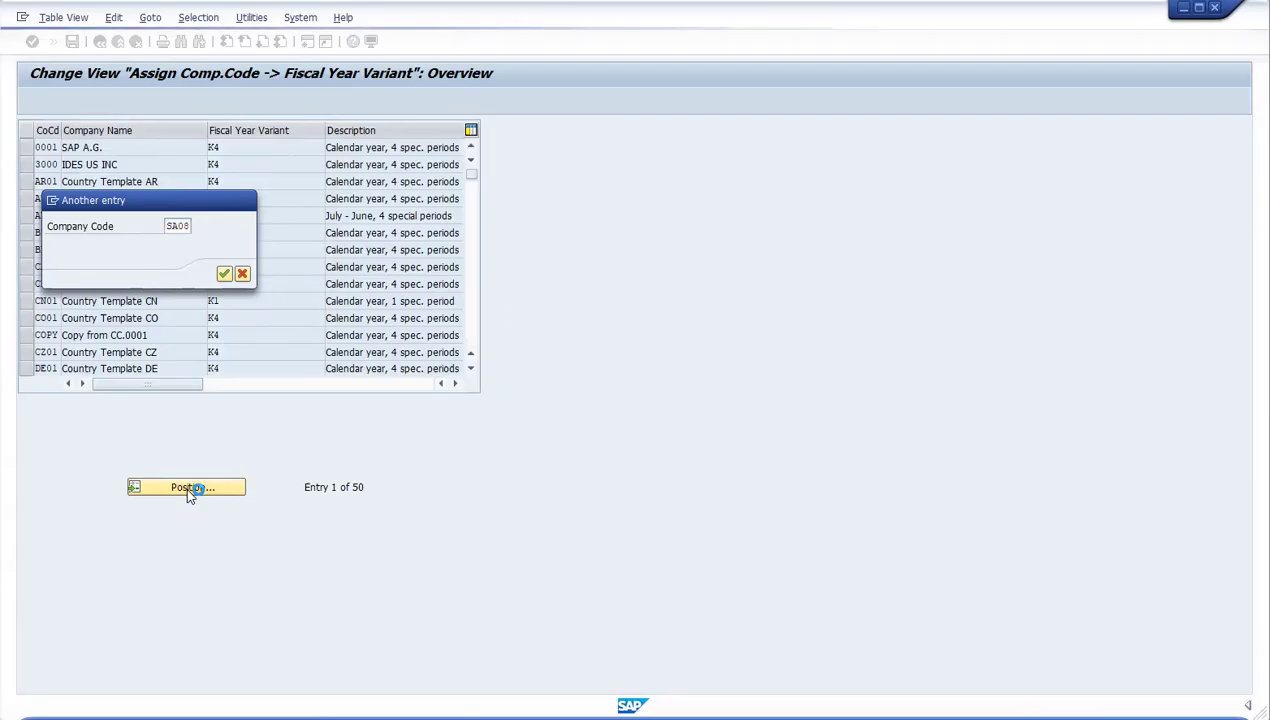
pyautogui.press('Return')
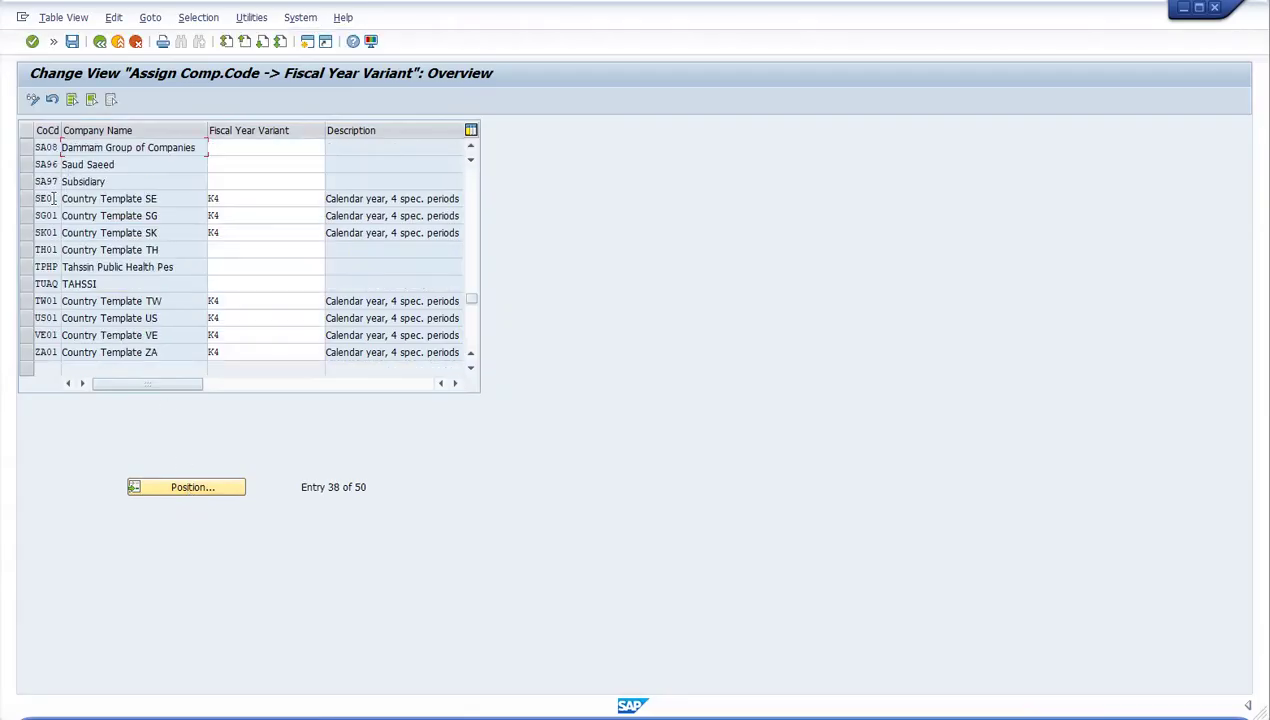
# Step: Assign fiscal year variant K4 to company codes SA08 and SA97, and variant V3 to company code SA96
pyautogui.click(235, 149)
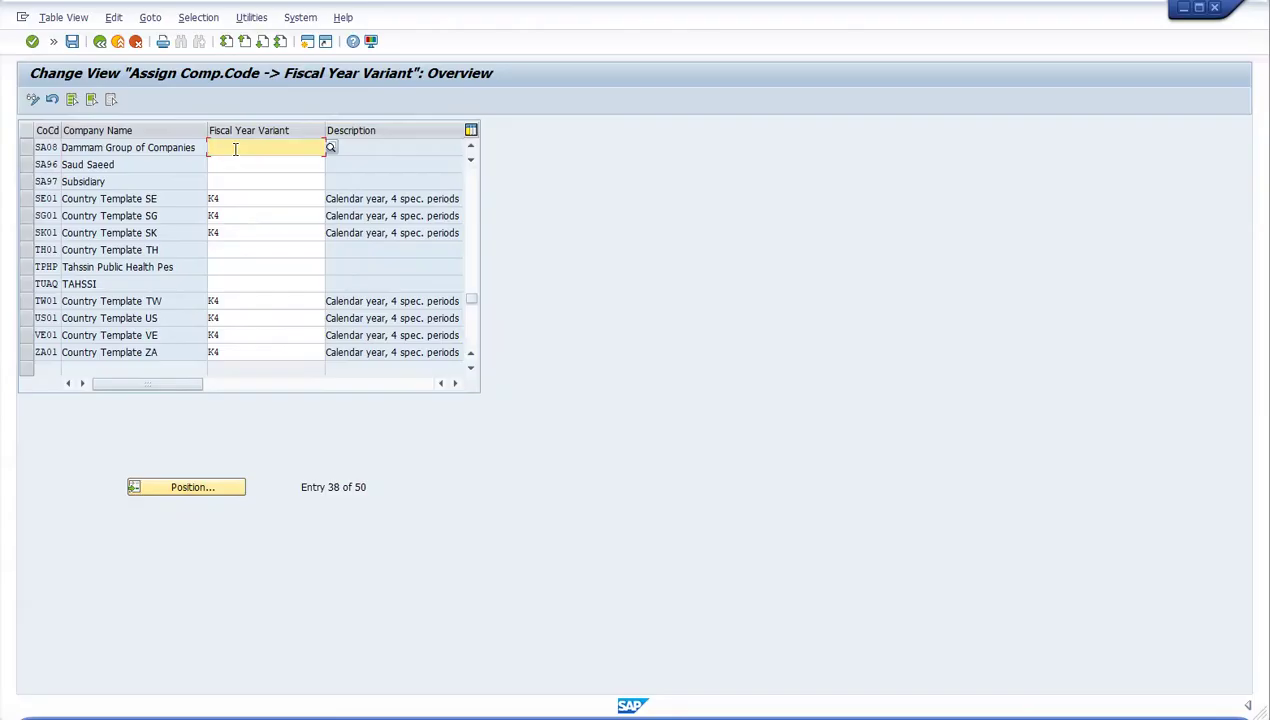
pyautogui.write('K4')
pyautogui.press('Down')
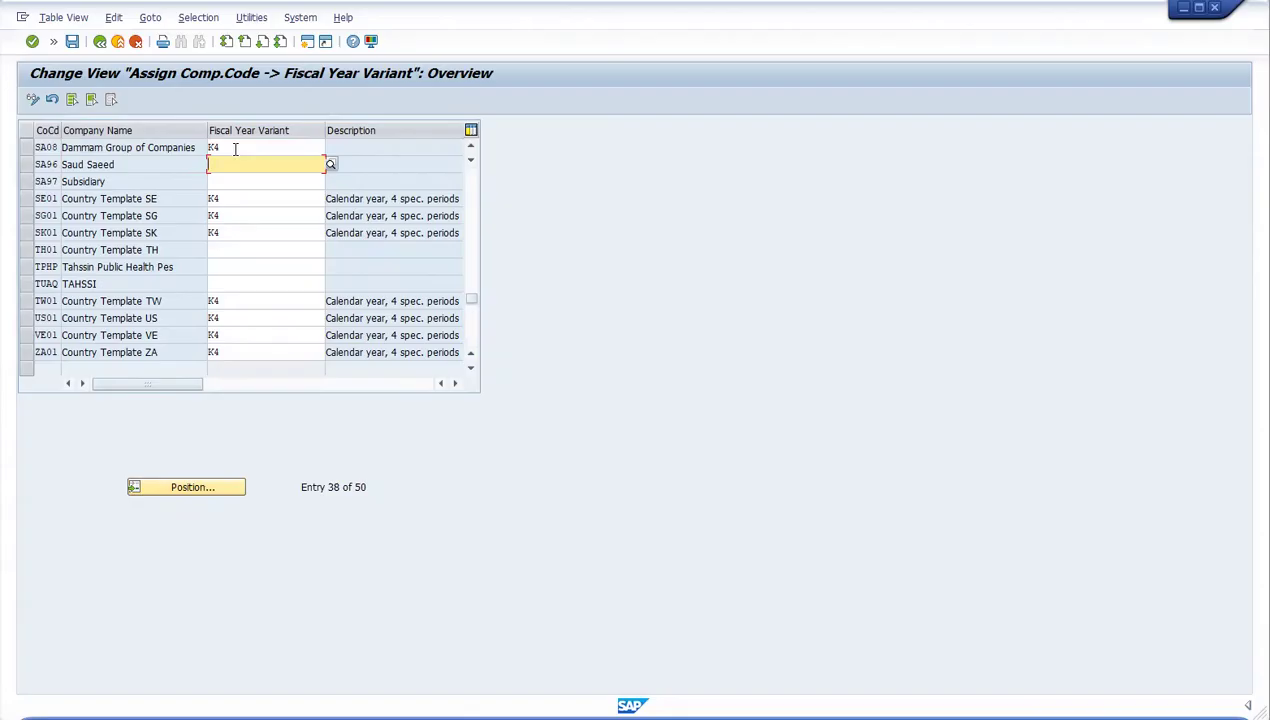
pyautogui.write('V3')
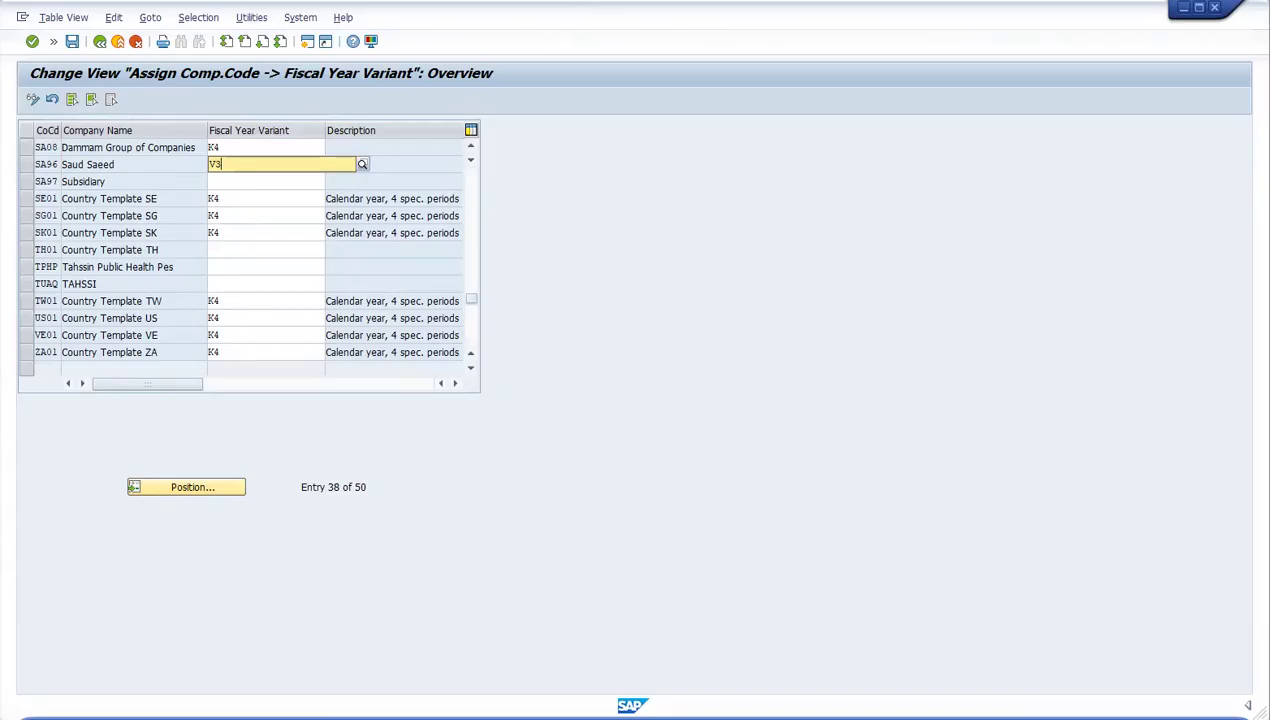
pyautogui.press('Down')
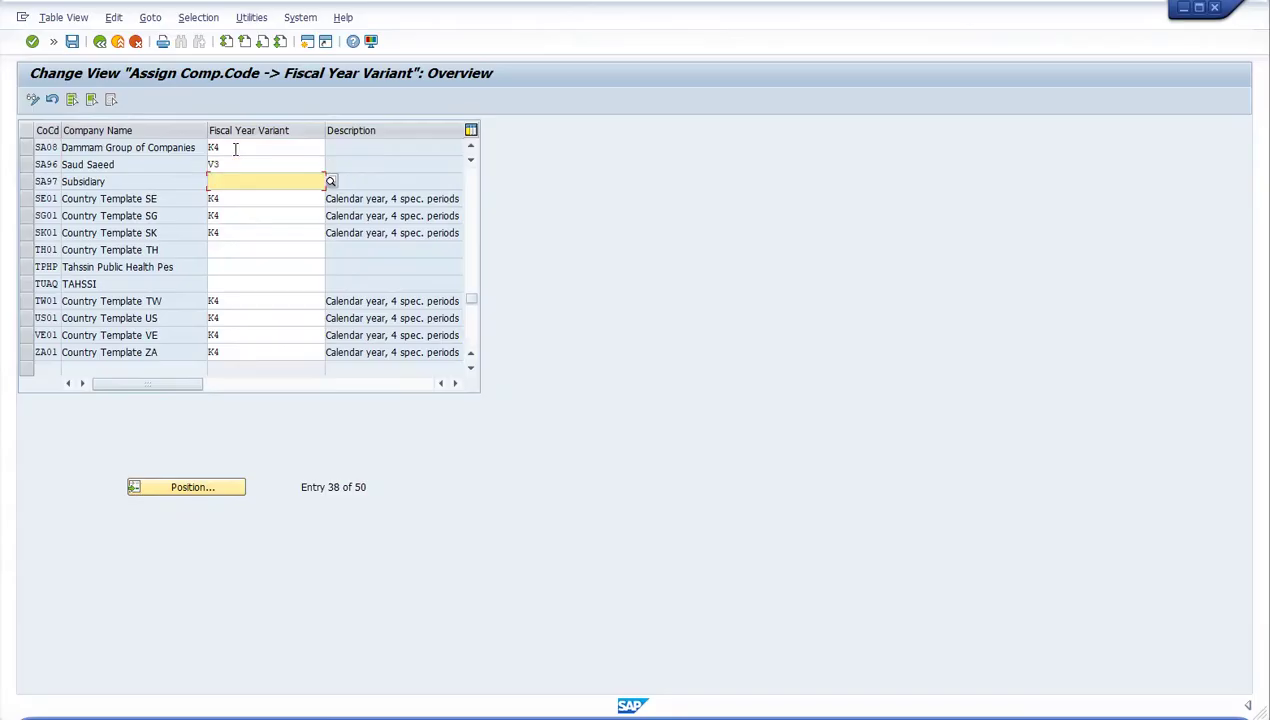
pyautogui.write('K4')
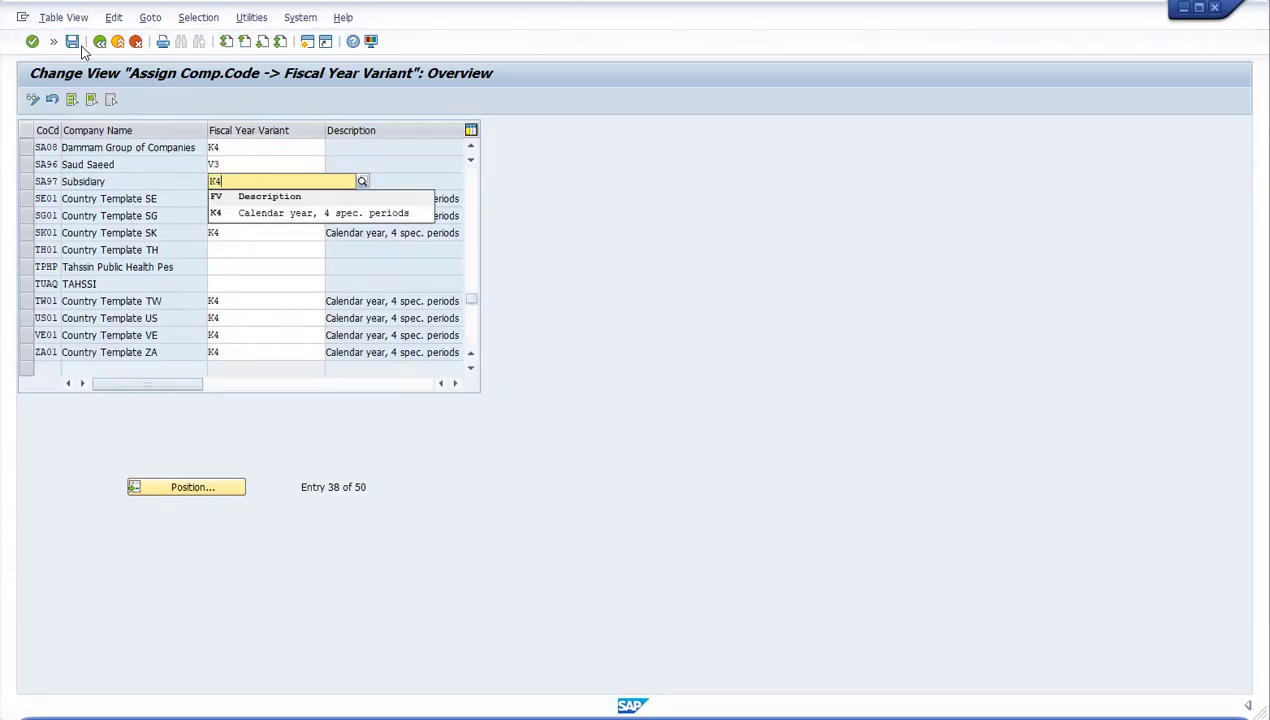
# Step: Save the fiscal year variant assignments and acknowledge the warnings for company codes TH01, TPHP and TUAQ, leaving their variants blank
pyautogui.click(73, 42)
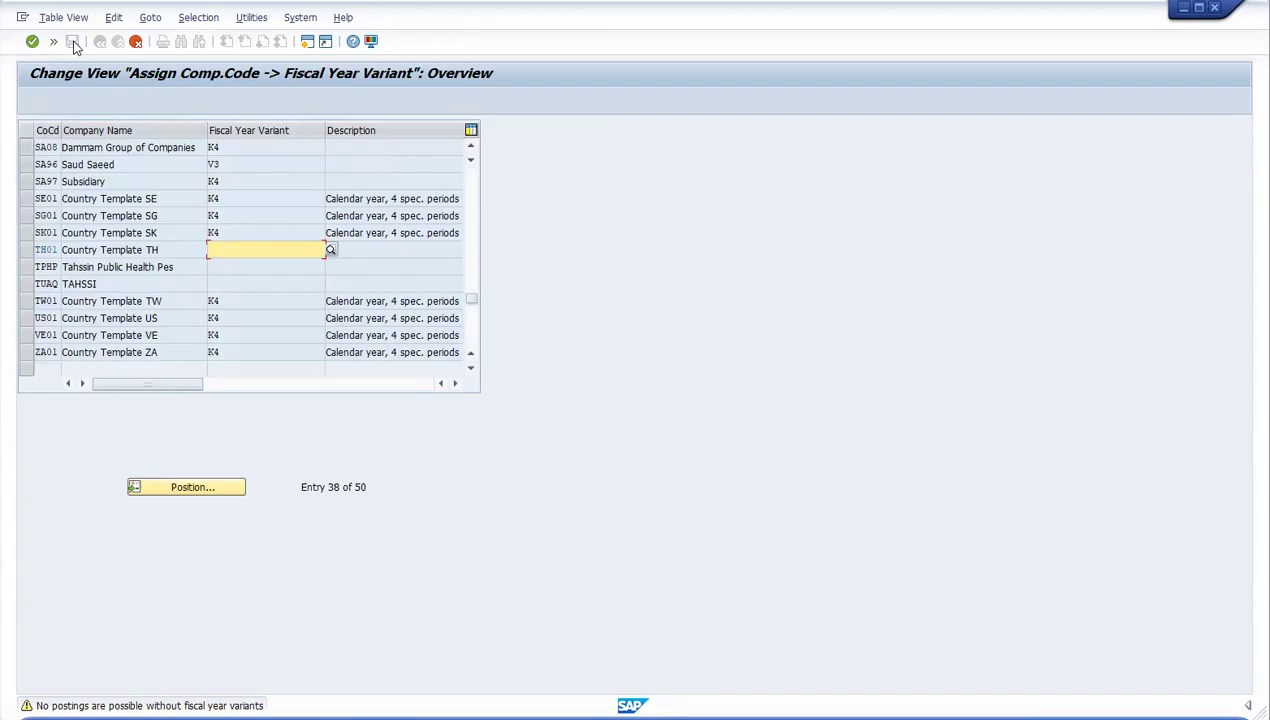
pyautogui.click(32, 42)
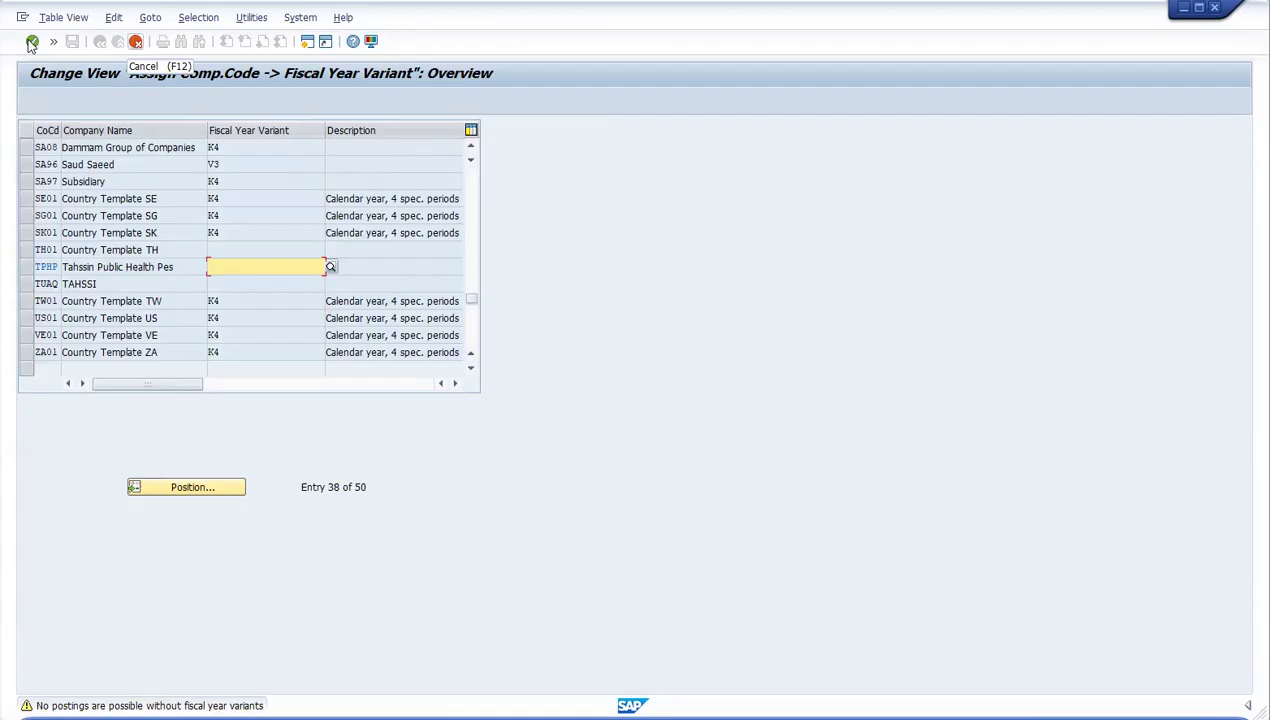
pyautogui.click(32, 42)
pyautogui.click(136, 43)
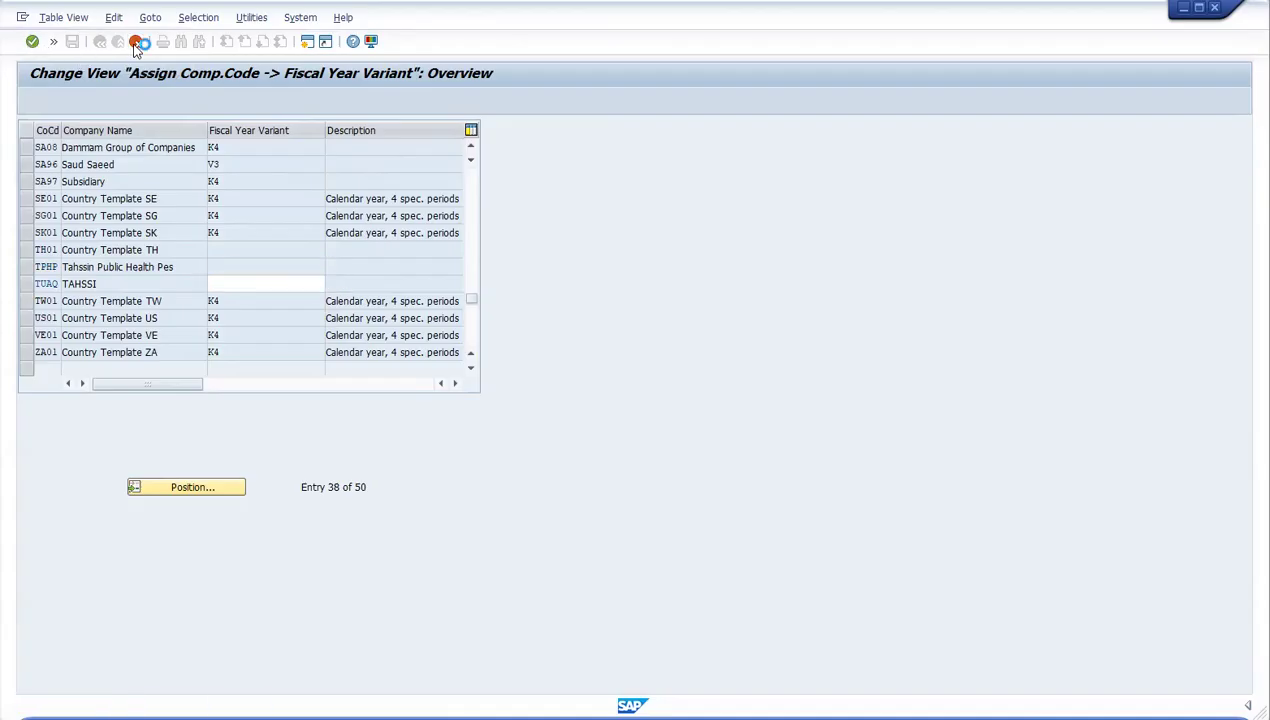
pyautogui.click(226, 300)
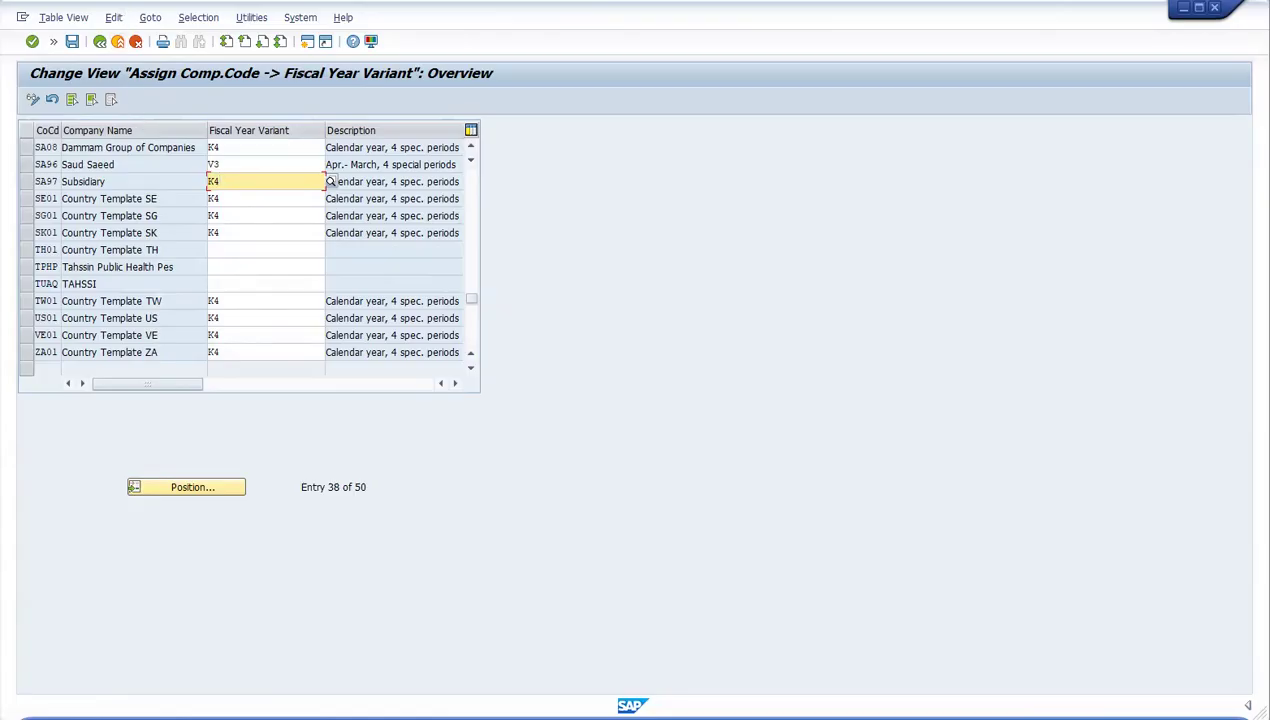
# Step: Exit the assignment overview with the command /n and display the SAP Reference IMG through transaction SPRO
pyautogui.hotkey('alt', 'Tab')
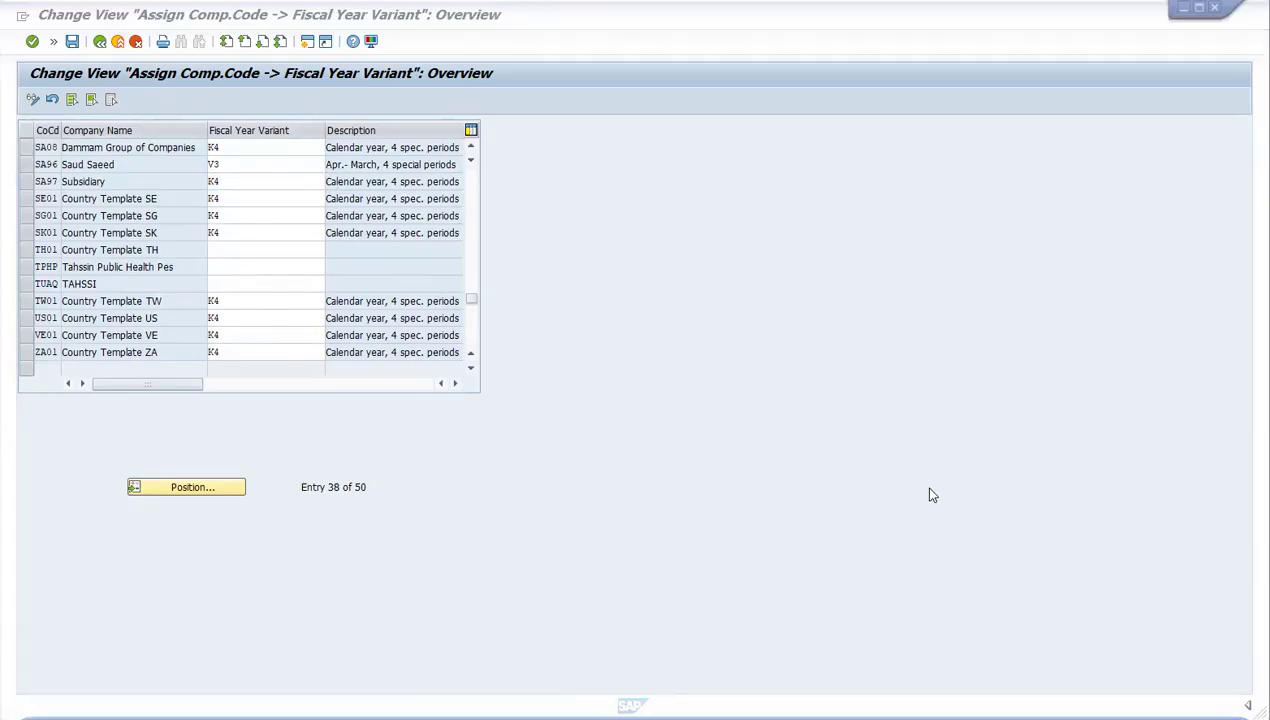
pyautogui.click(53, 41)
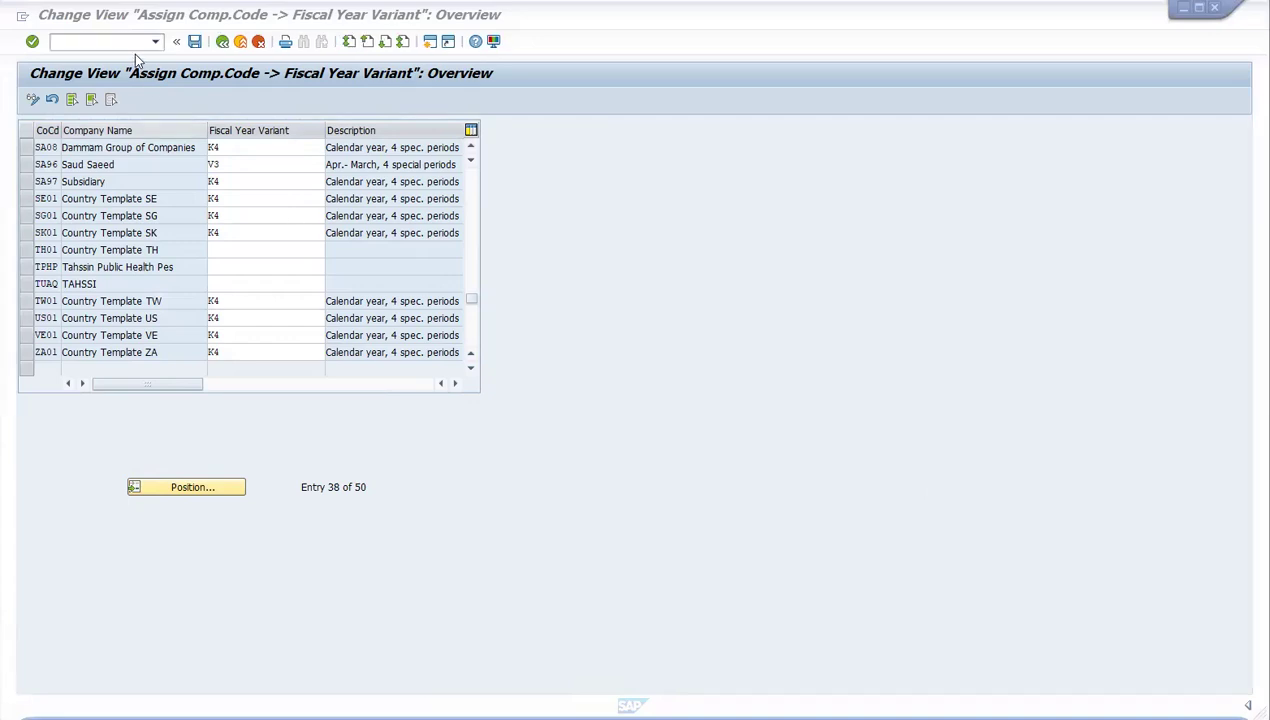
pyautogui.click(108, 41)
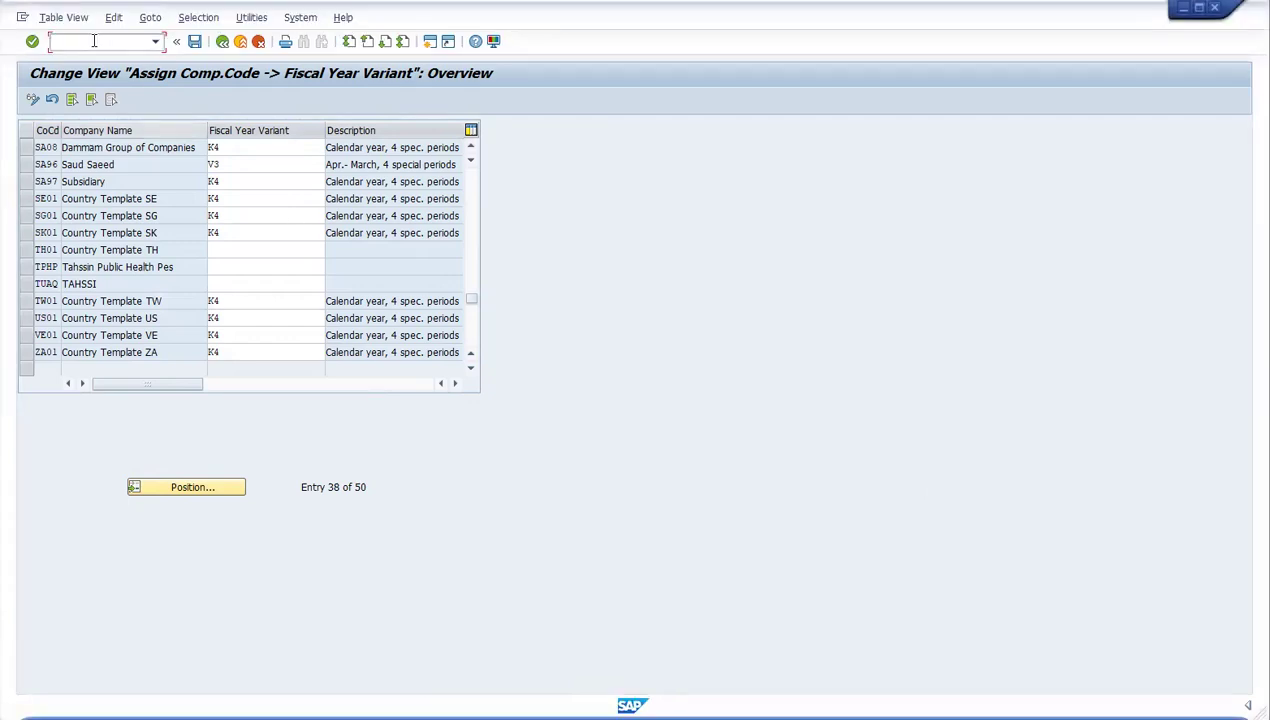
pyautogui.write('/n')
pyautogui.press('Return')
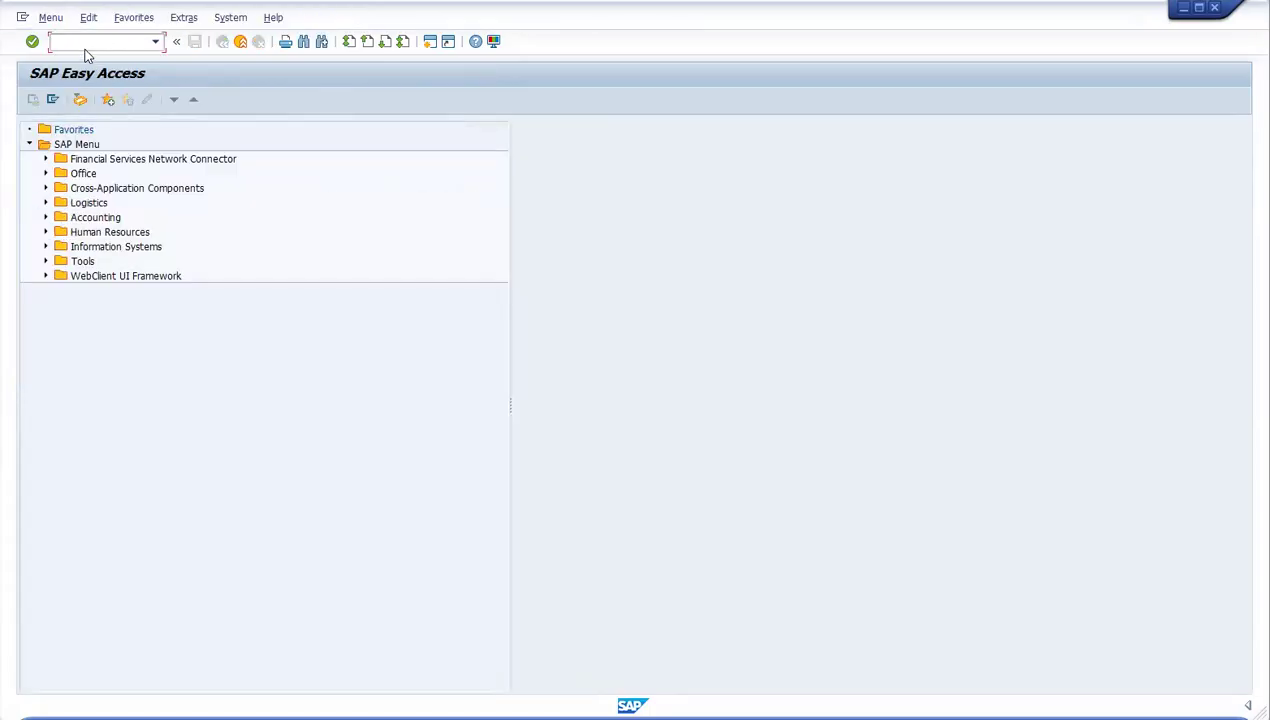
pyautogui.write('SPRO')
pyautogui.press('Return')
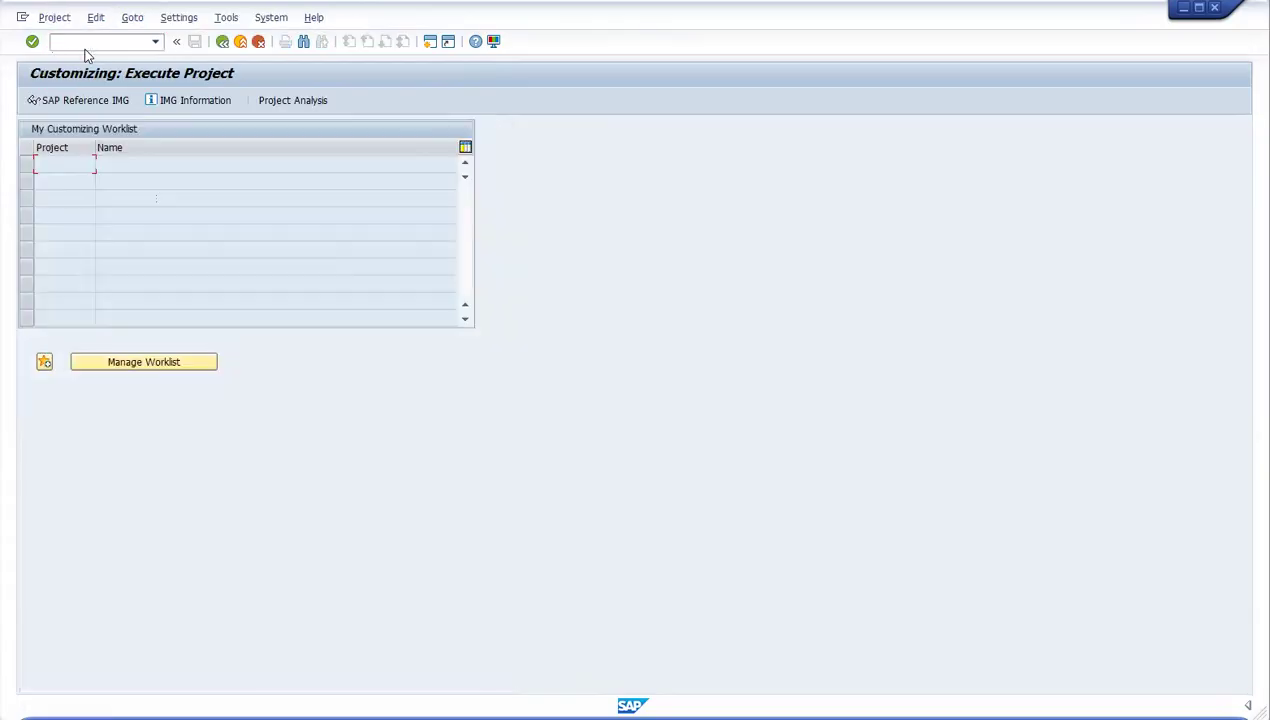
pyautogui.click(69, 100)
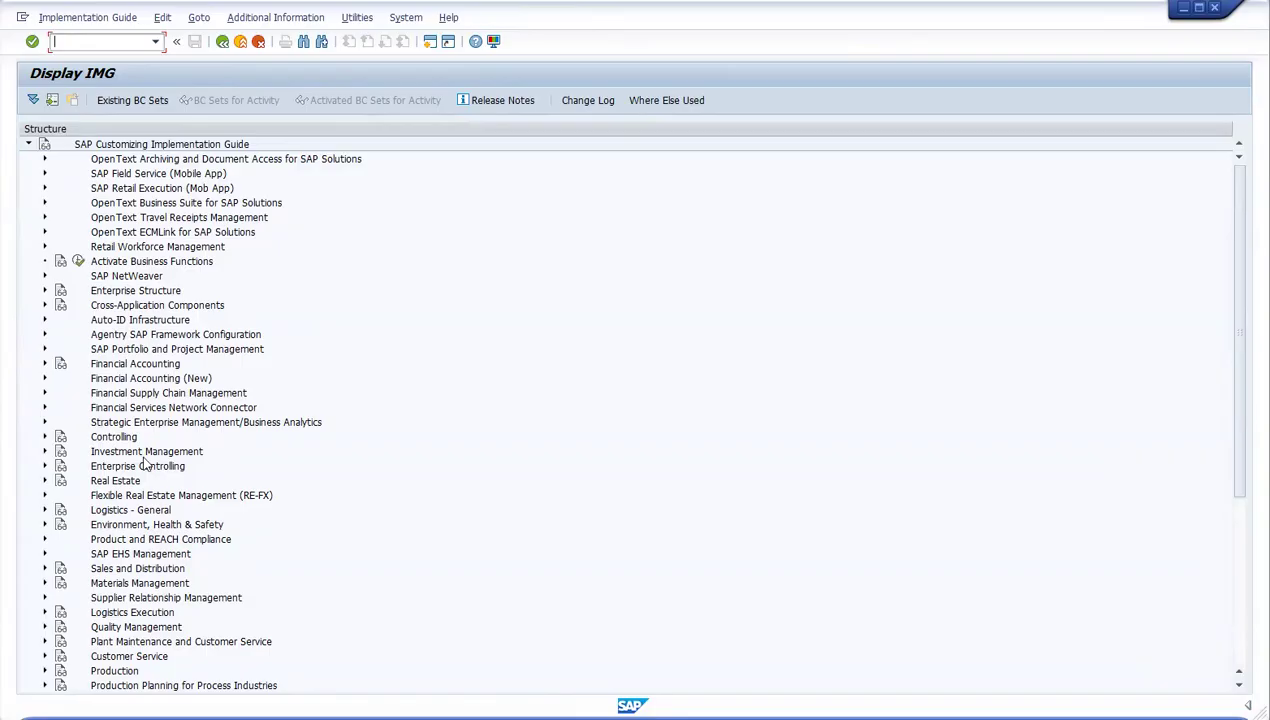
# Step: Expand Financial Accounting (New), Financial Accounting Global Settings (New), Ledgers, Fiscal Year and Posting Periods down to the Posting Periods activities
pyautogui.click(43, 385)
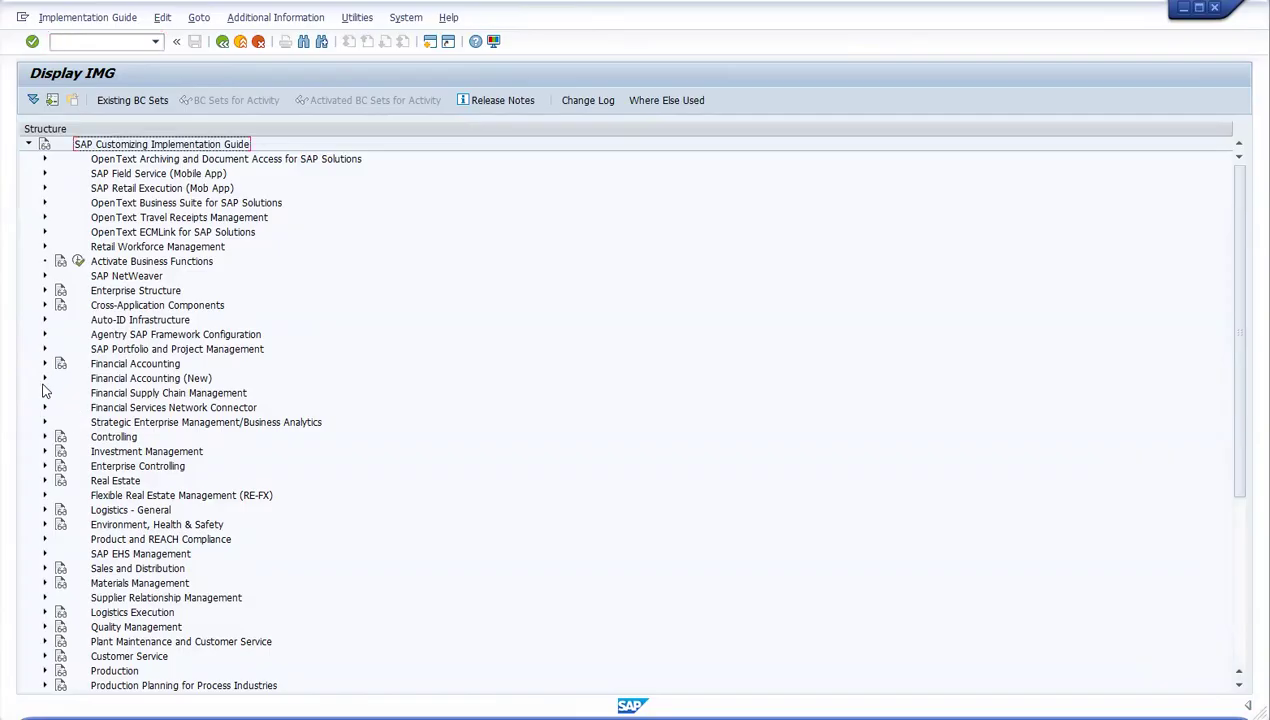
pyautogui.click(43, 381)
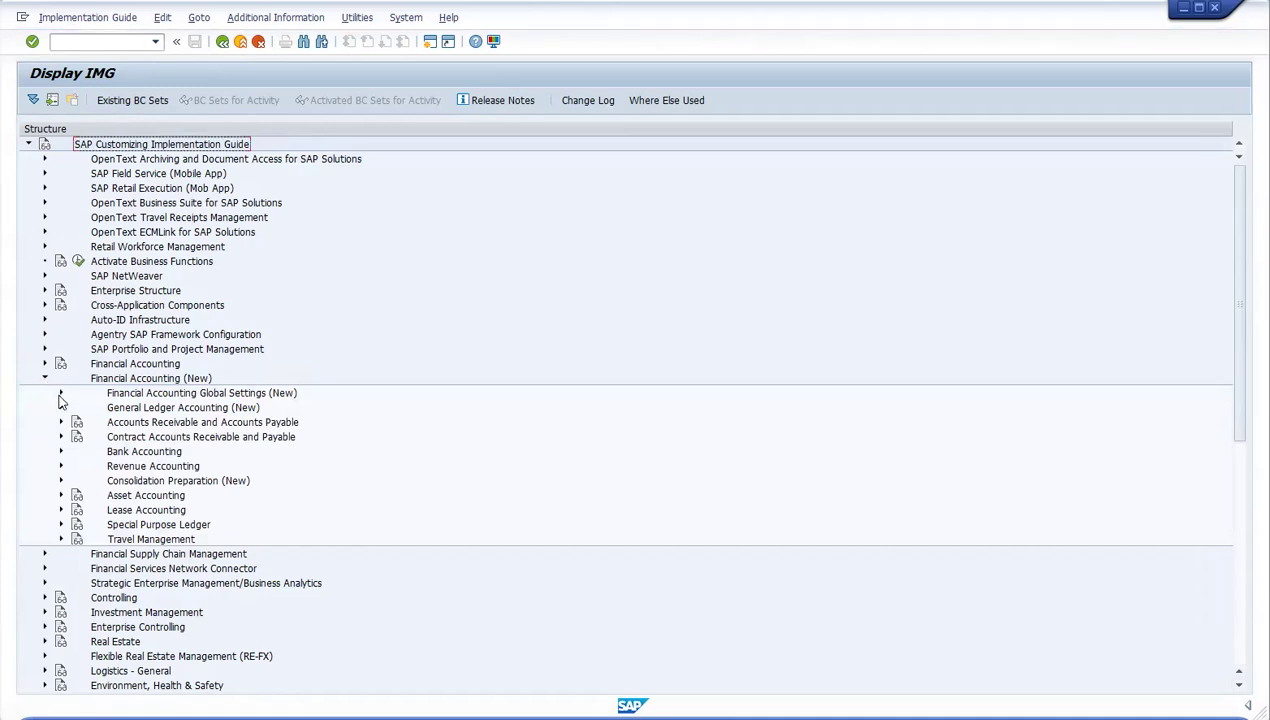
pyautogui.click(61, 394)
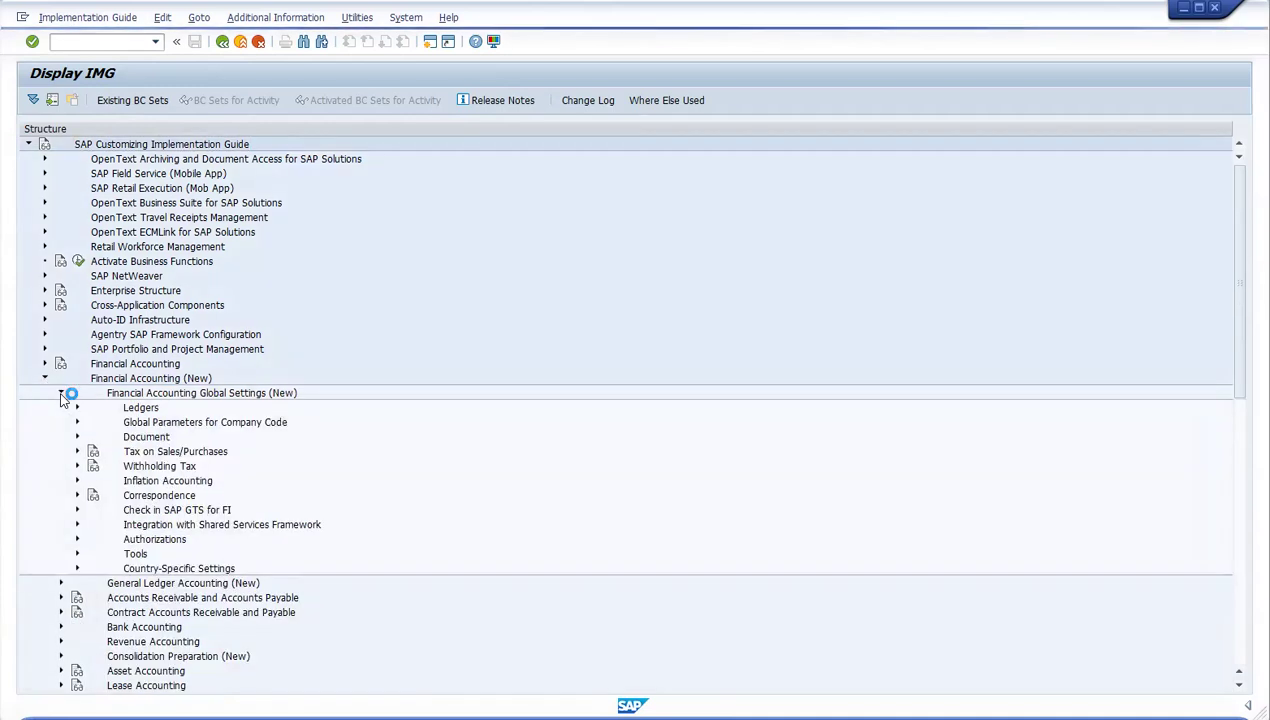
pyautogui.click(77, 408)
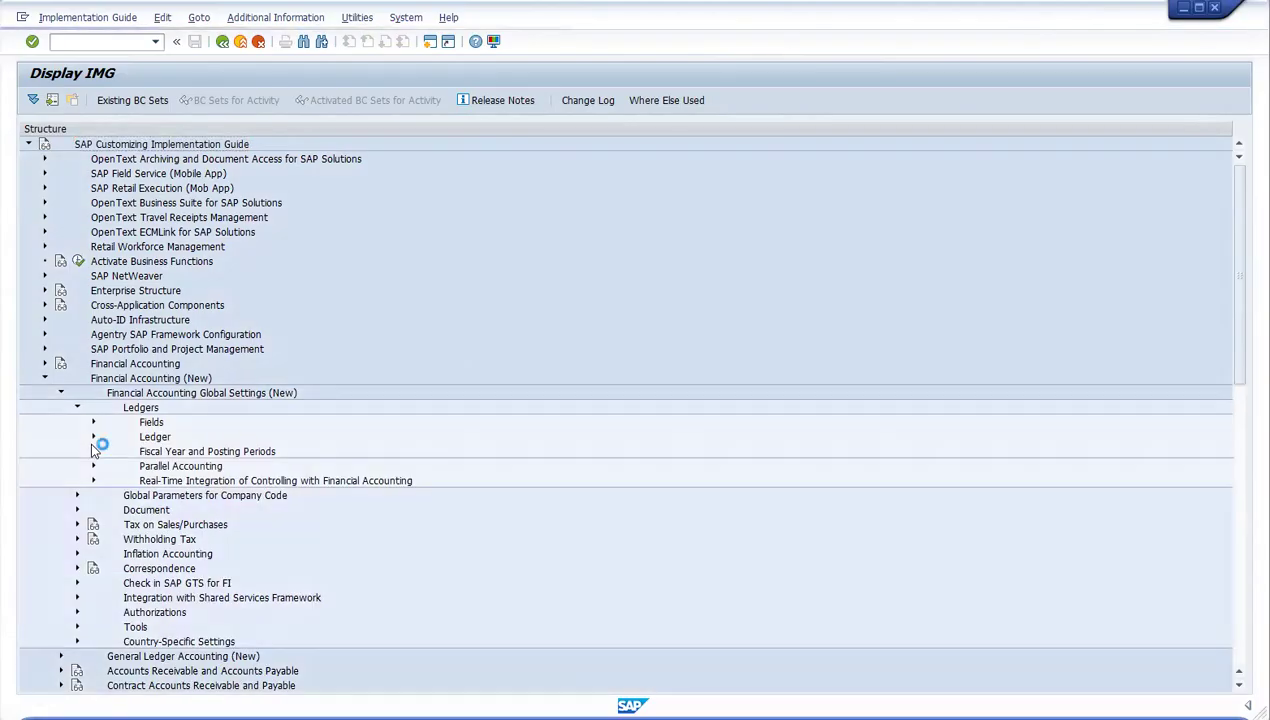
pyautogui.click(93, 451)
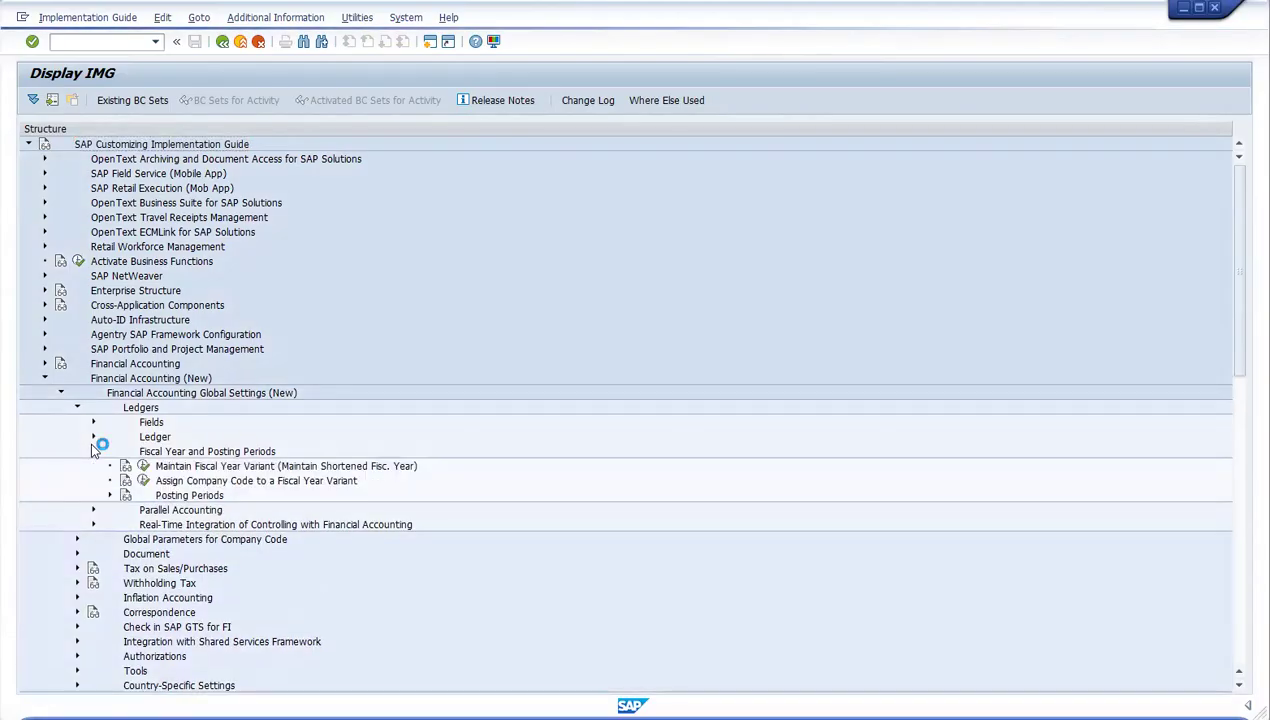
pyautogui.click(110, 495)
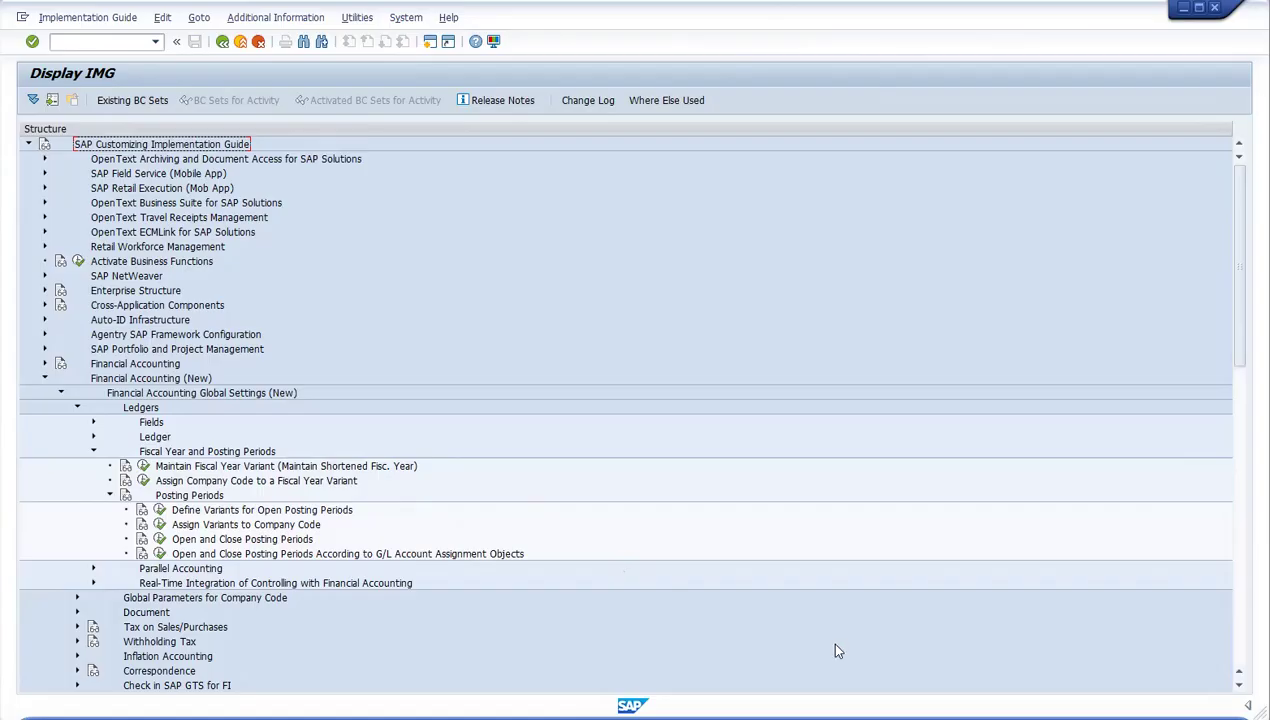
pyautogui.hotkey('alt', 'Tab')
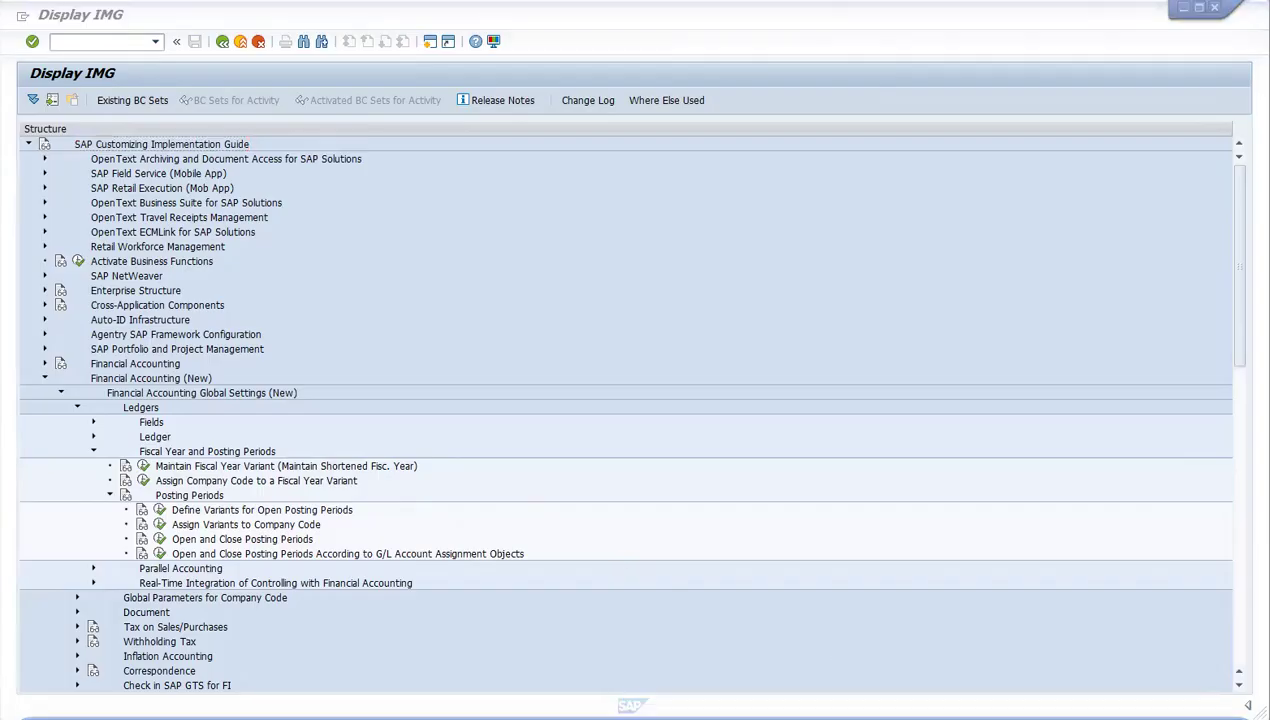